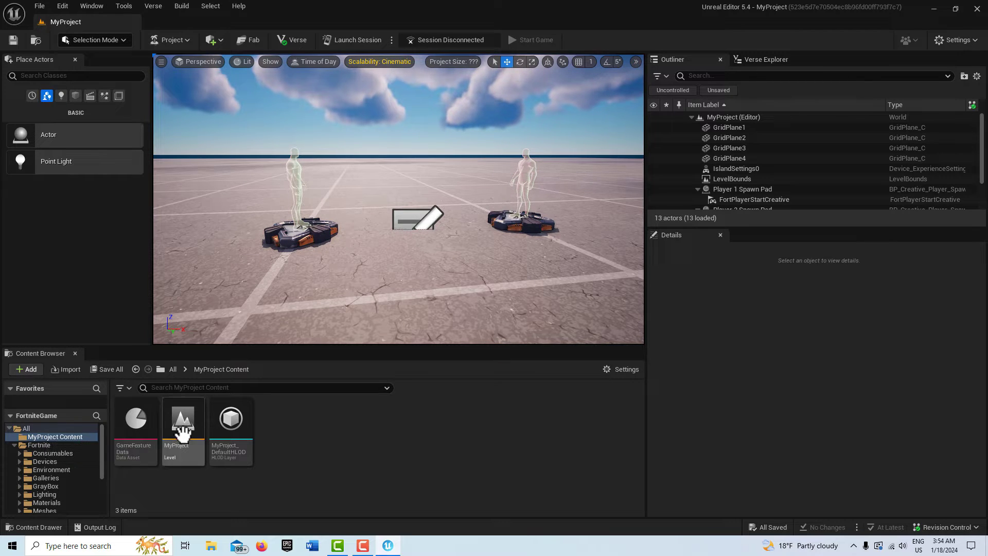
From the Content Browser, create a Modal Dialog Variant widget blueprint called Button1 and open it.
right_click(308, 437)
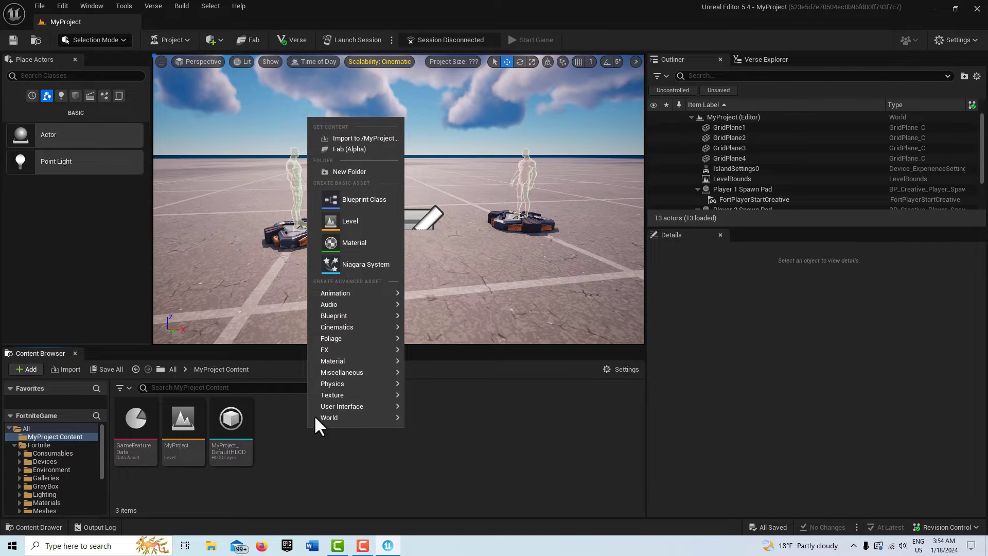
mouse_move(335, 405)
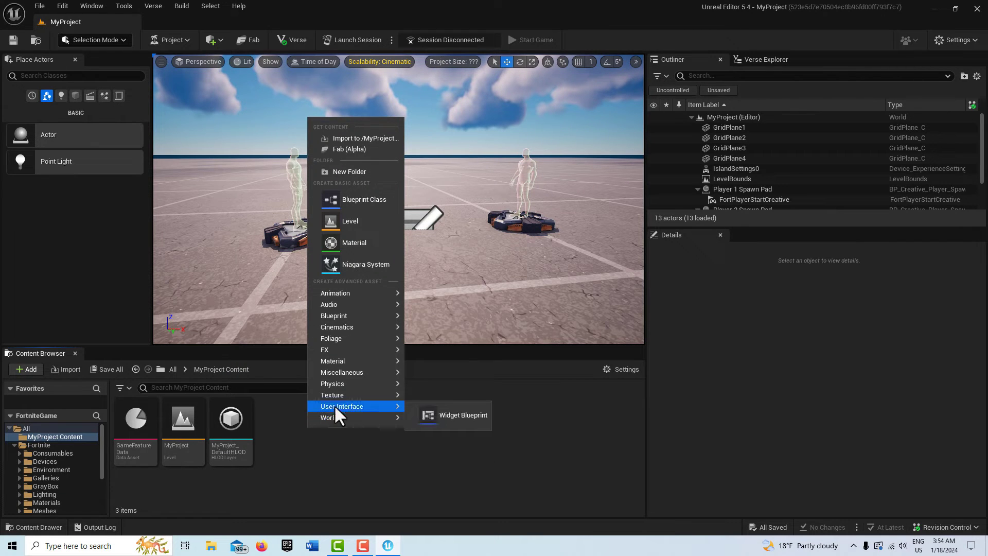
left_click(458, 415)
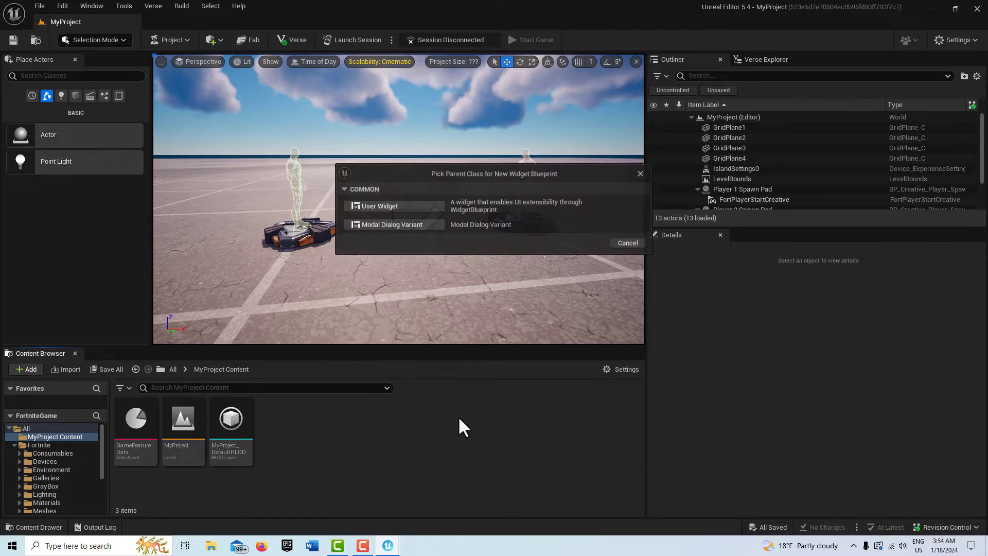
left_click(403, 225)
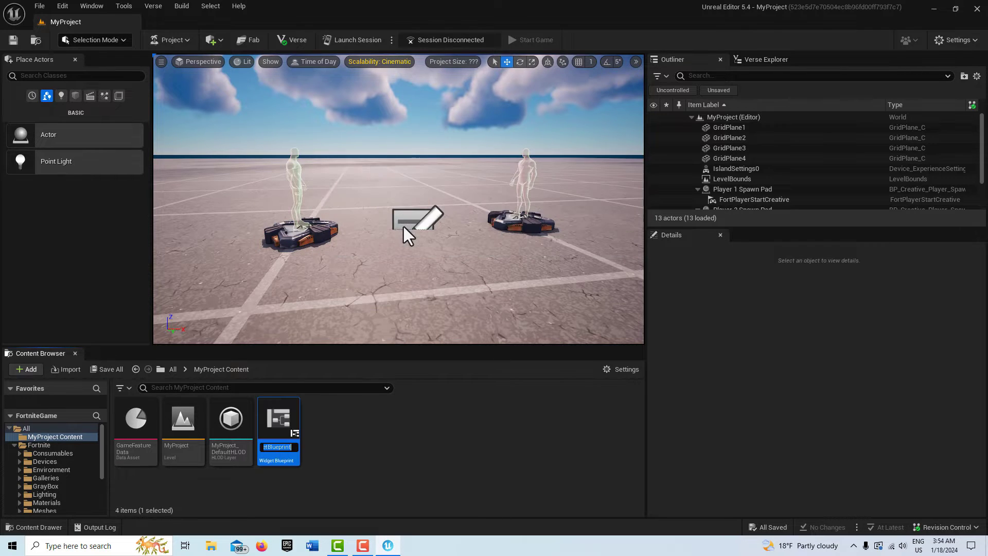
type("Bu")
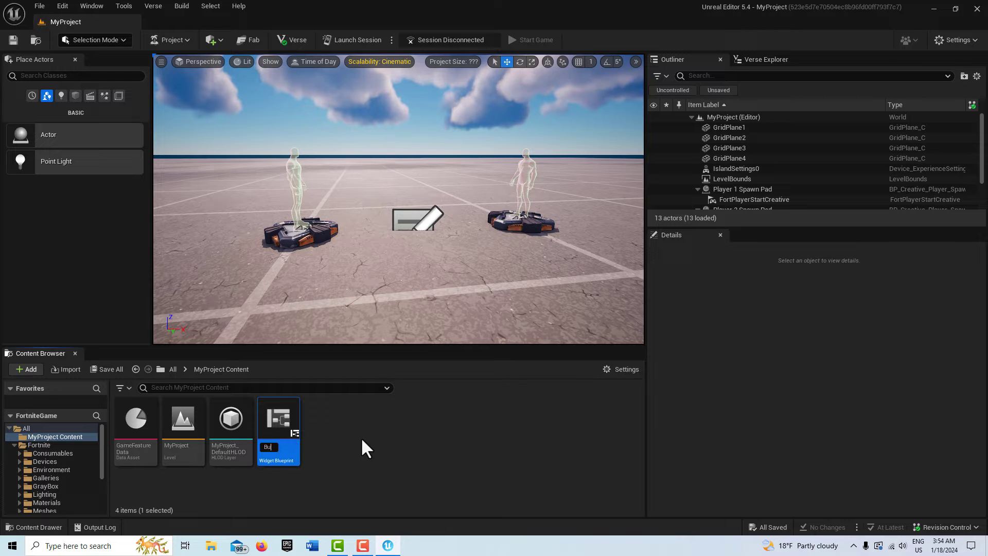
type("tton1")
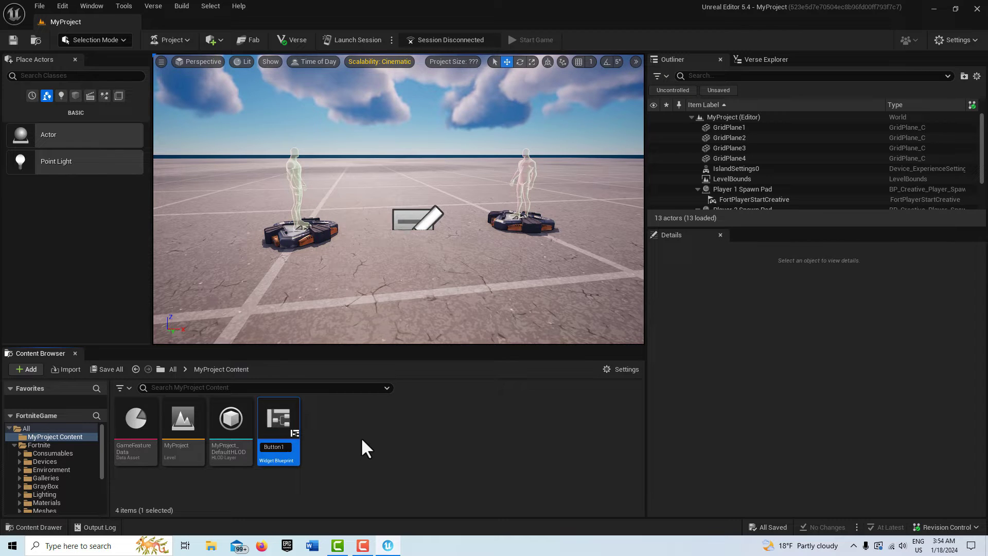
key("Return")
mouse_move(149, 421)
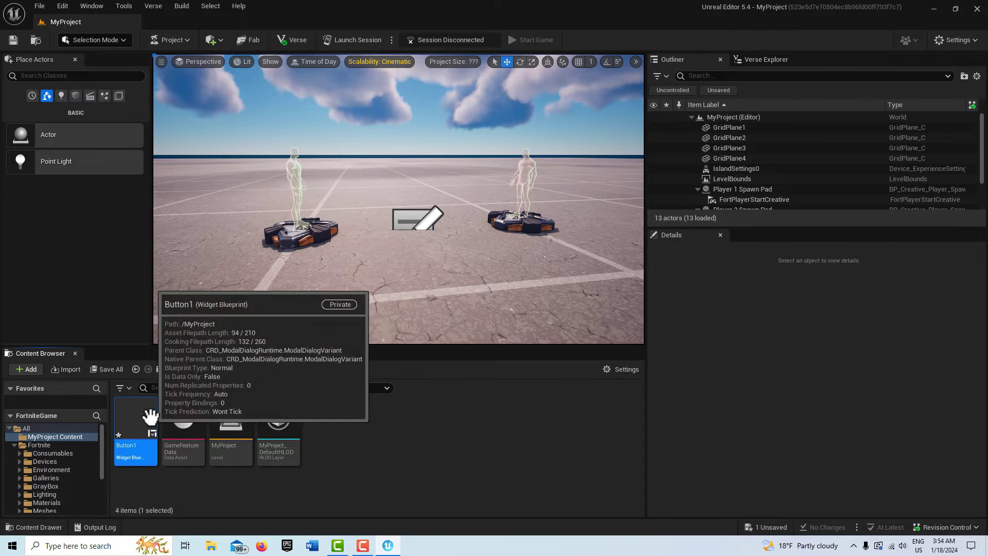
double_click(149, 421)
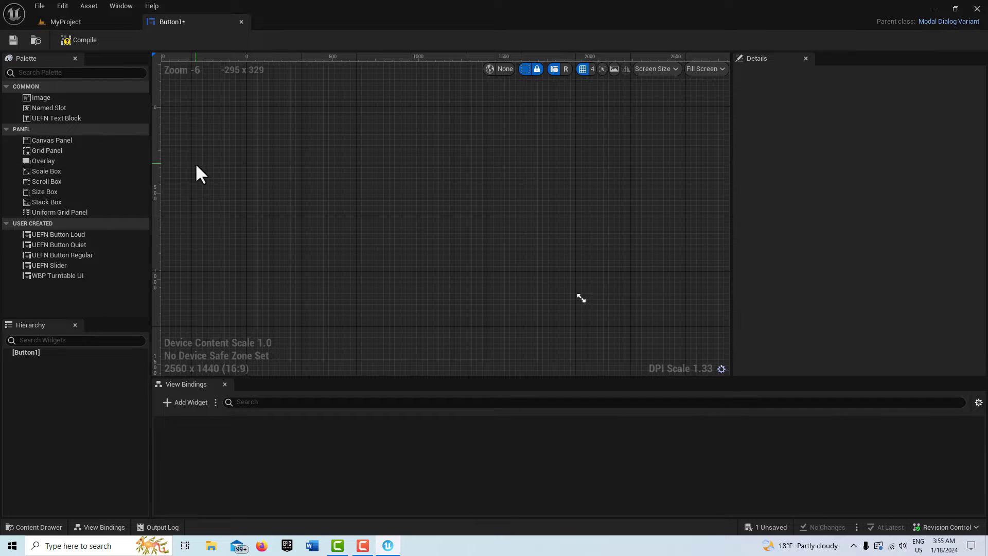
Drop an Overlay panel onto the Button1 canvas and size the preview to 1920 x 1080.
left_click(63, 163)
left_click_drag(63, 163, 209, 165)
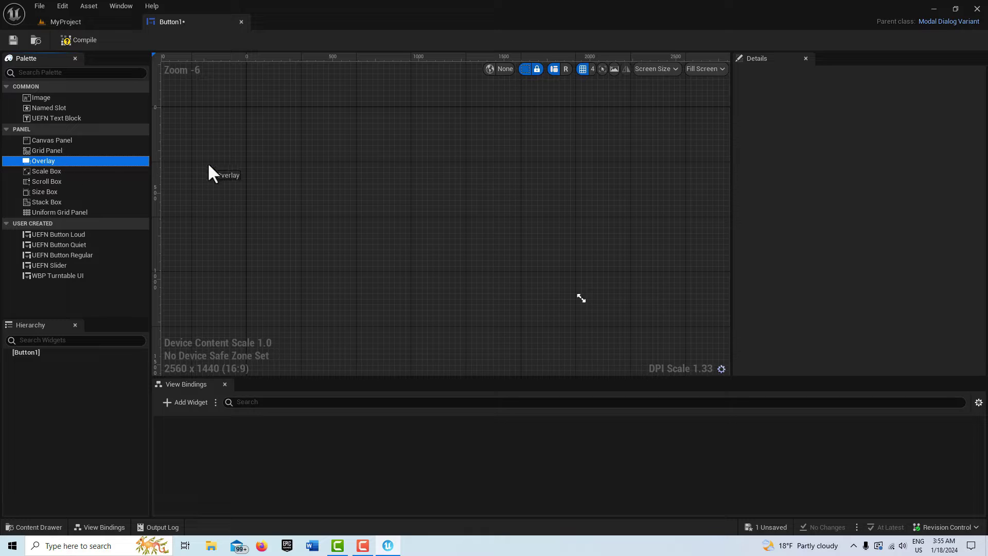
left_click_drag(349, 180, 357, 180)
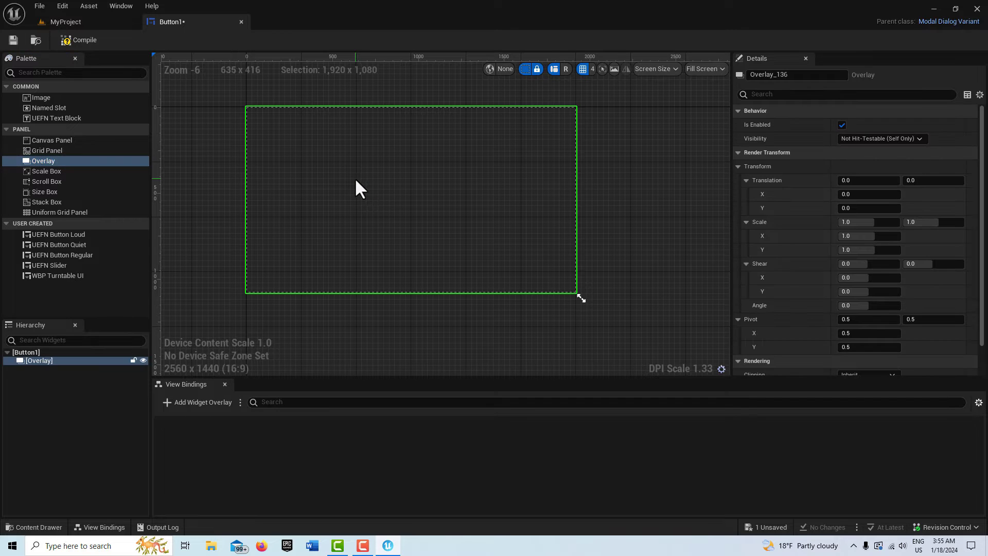
left_click_drag(577, 294, 499, 251)
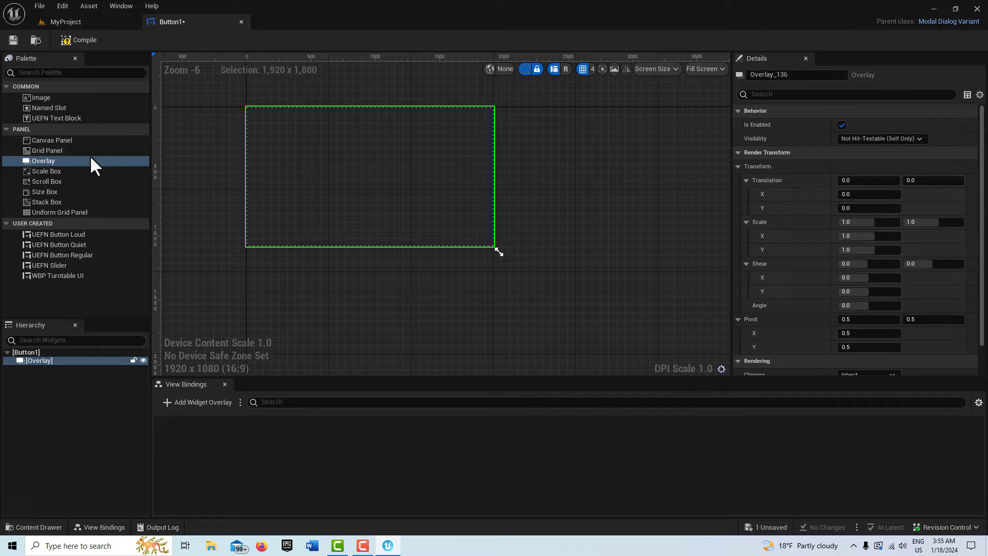
Put a UEFN Button Loud in the Overlay, centred both horizontally and vertically.
left_click(72, 234)
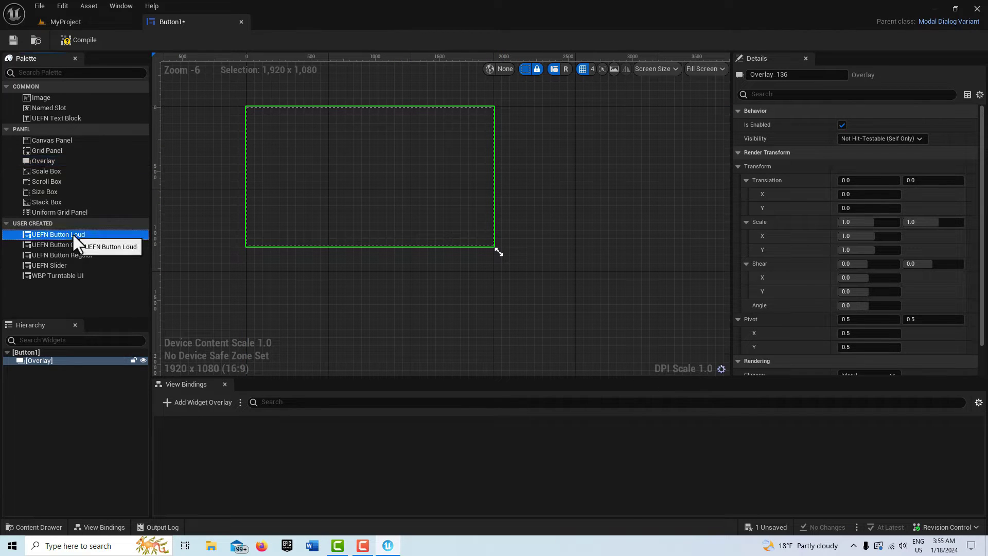
left_click_drag(72, 234, 311, 173)
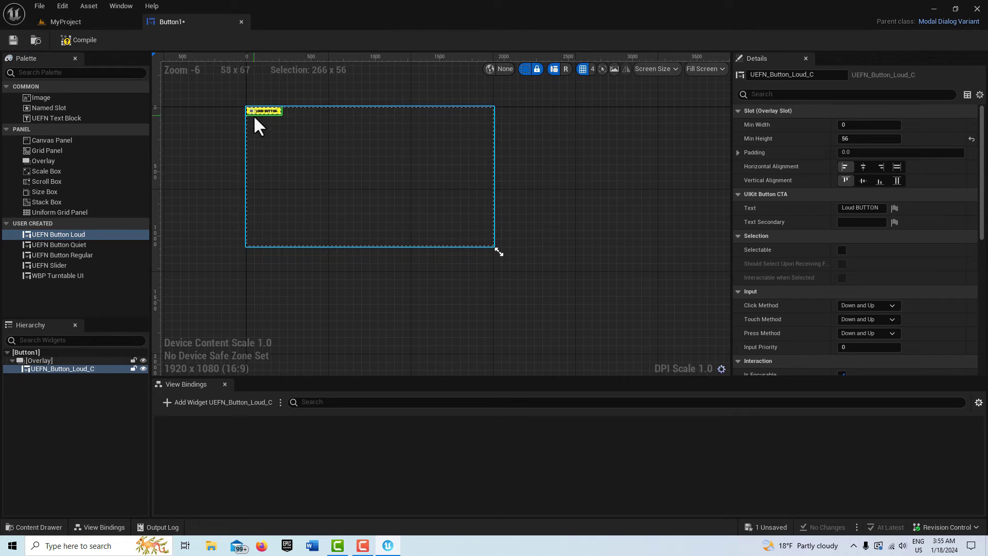
left_click(863, 170)
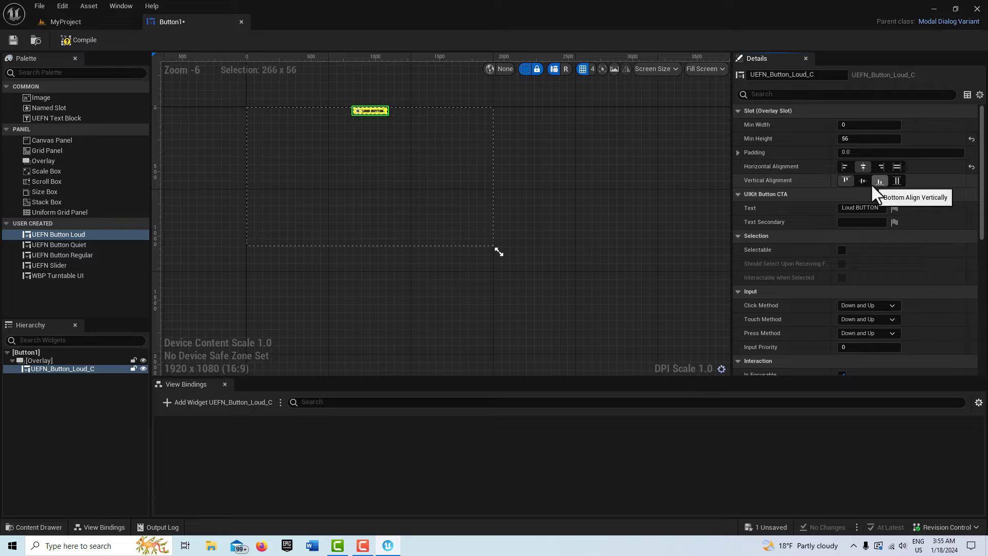
left_click(862, 181)
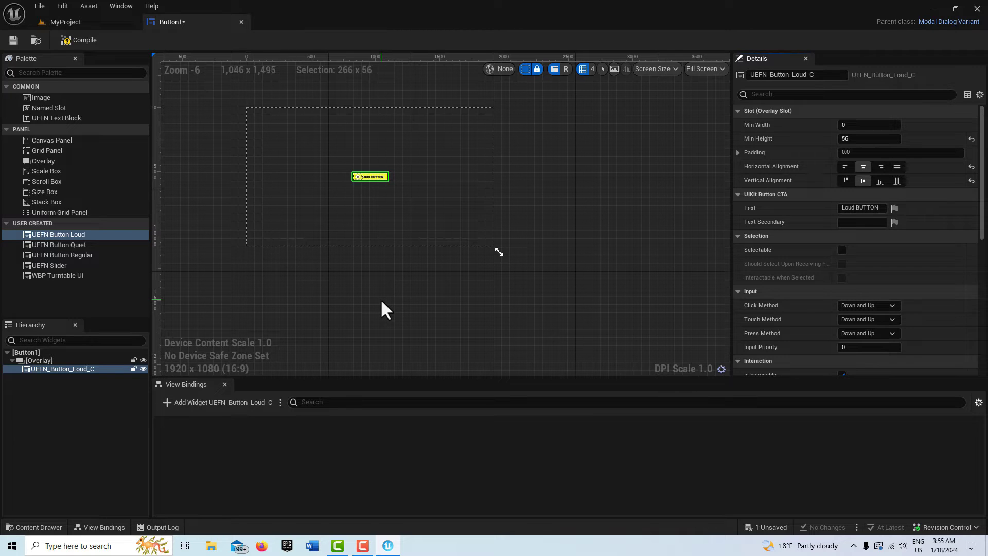
Compile and save Button1, then change the button's label text to 'Explode'.
left_click(75, 39)
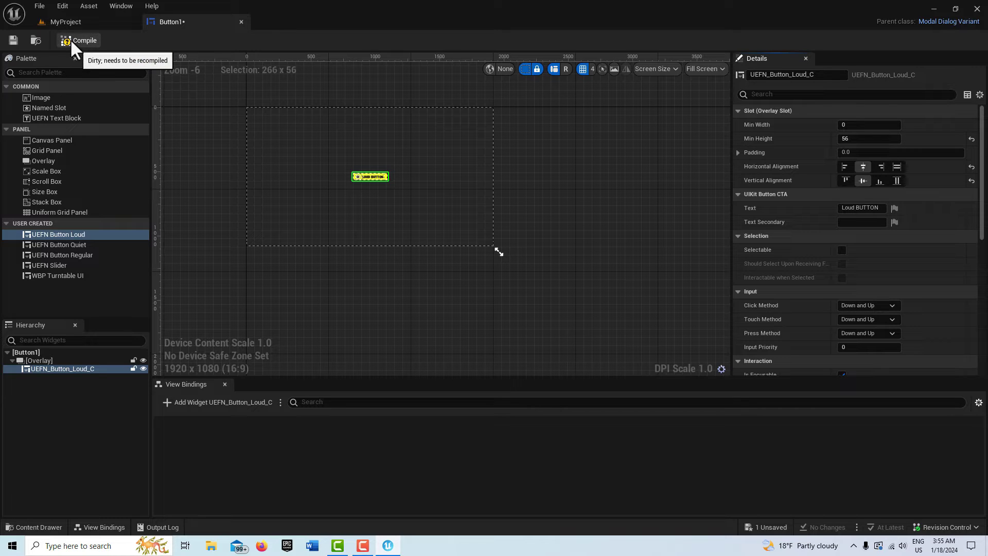
left_click(13, 40)
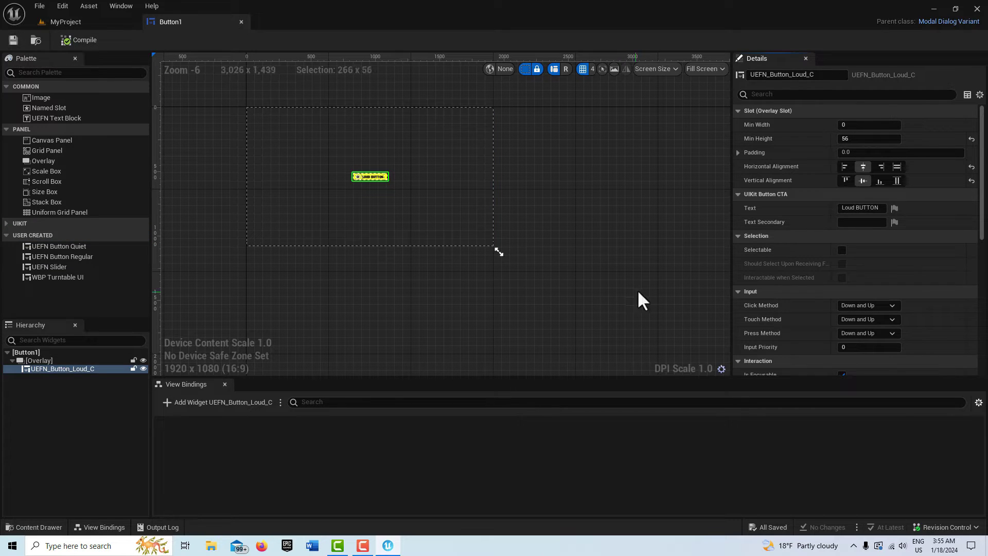
left_click(878, 207)
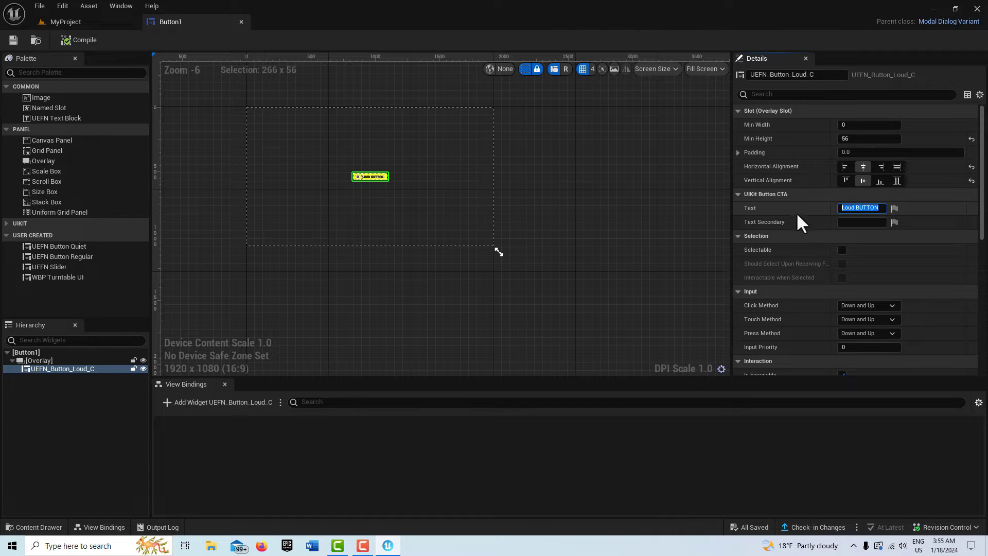
type("Explode")
key("Return")
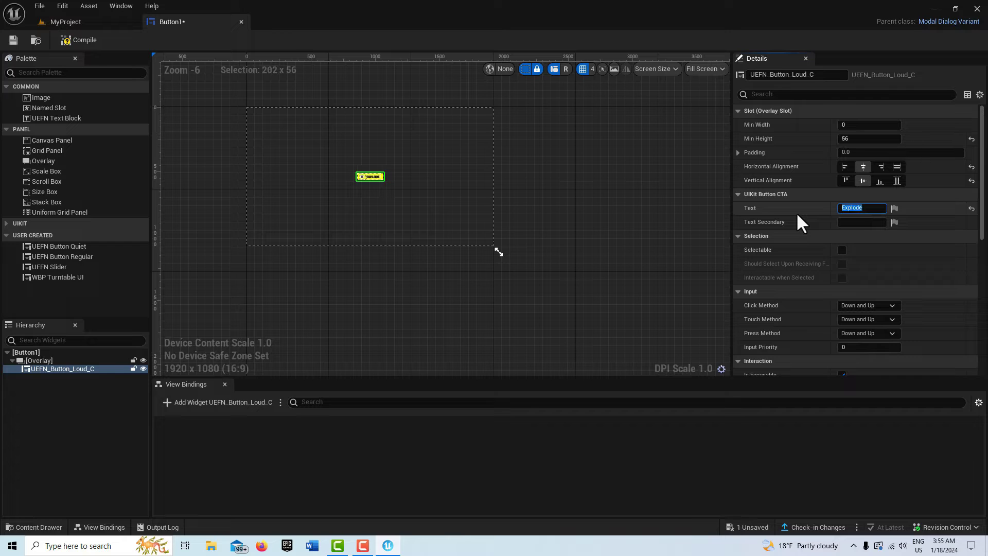
Tick Selectable and Interactable when Selected on the button, and save Button1.
left_click(842, 250)
left_click(841, 278)
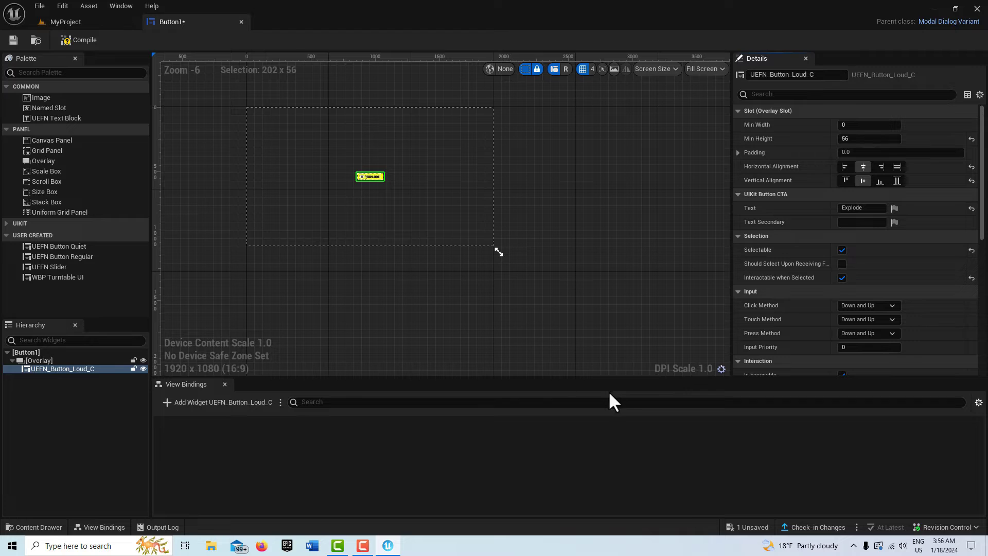
left_click(14, 40)
Back in the level, find the Pop-up Dialog Device under Fortnite Devices and place it.
left_click(64, 22)
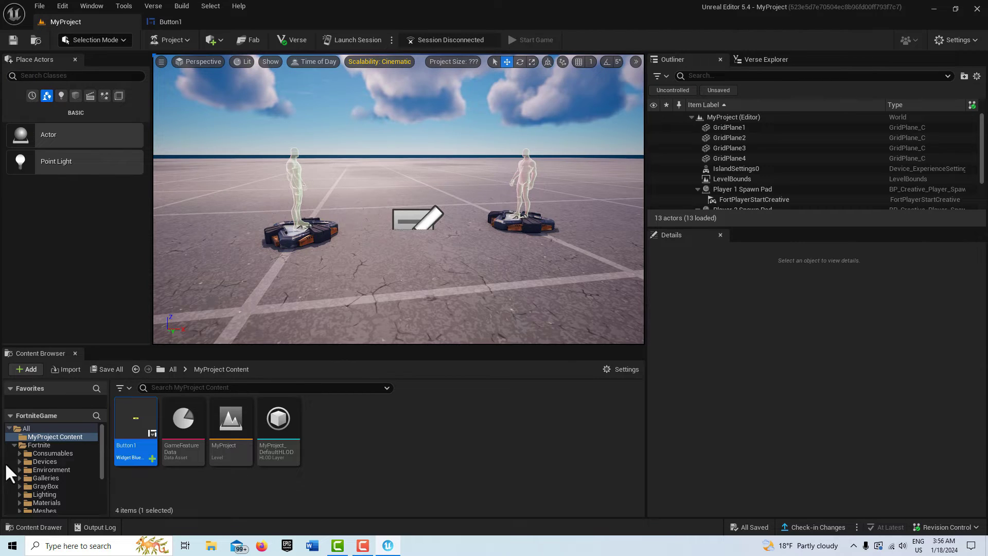
left_click(40, 462)
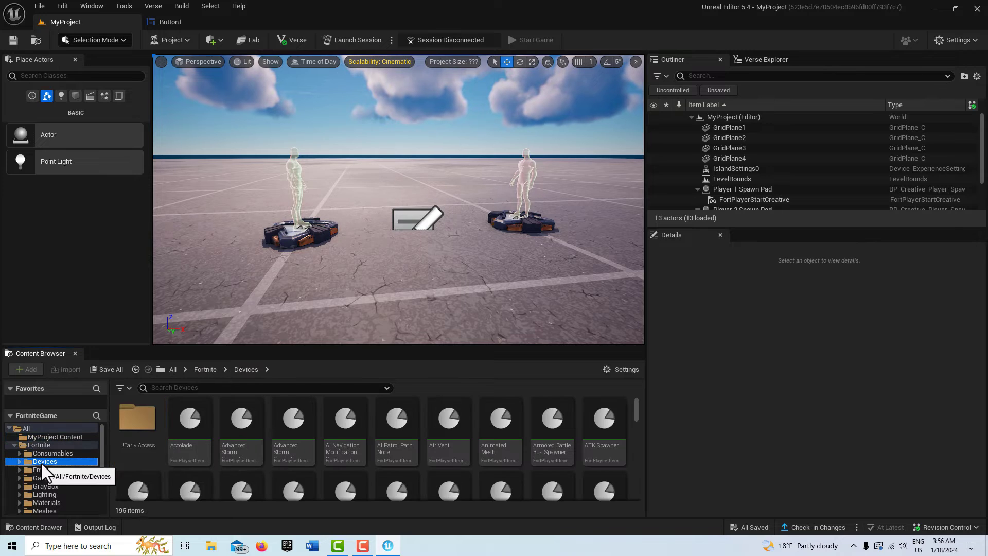
left_click(208, 387)
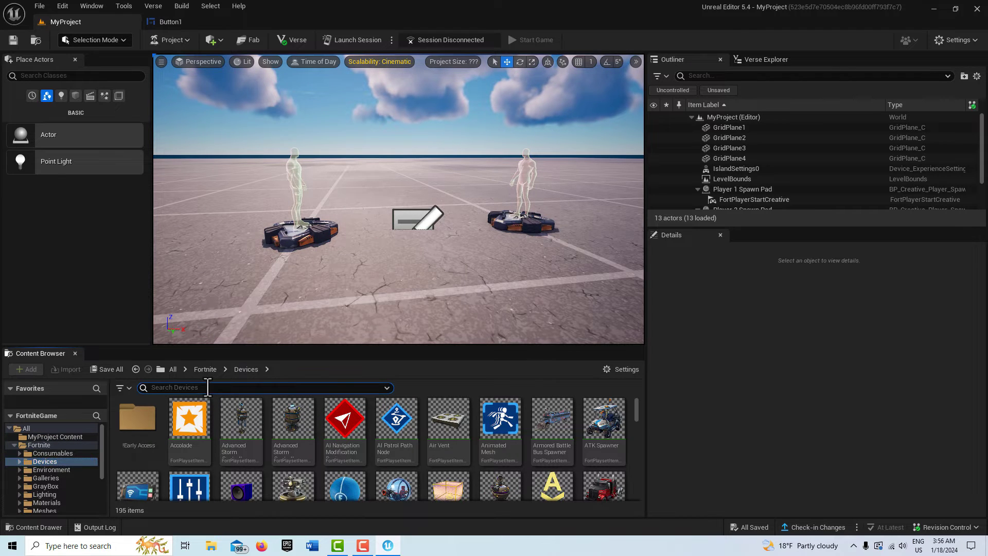
type("pop")
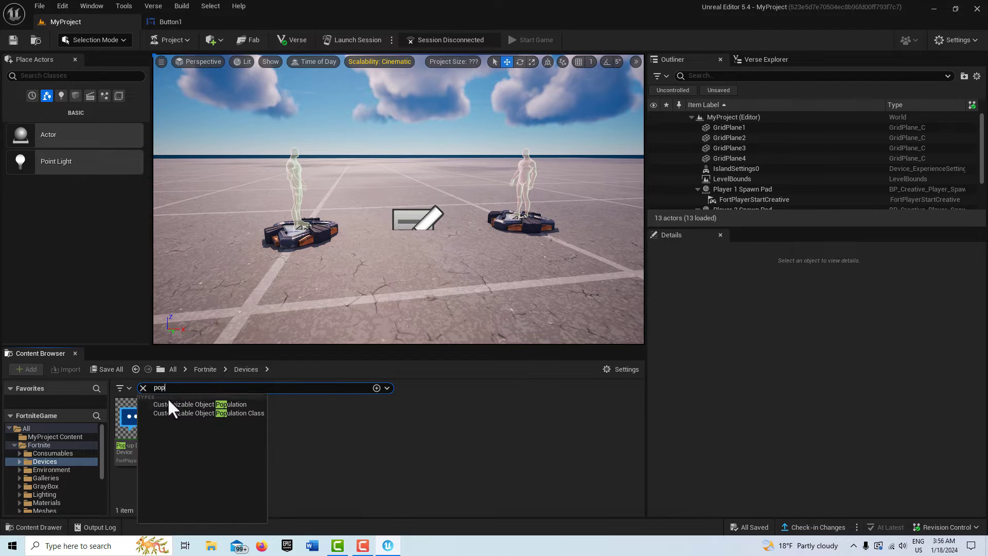
left_click_drag(135, 424, 463, 240)
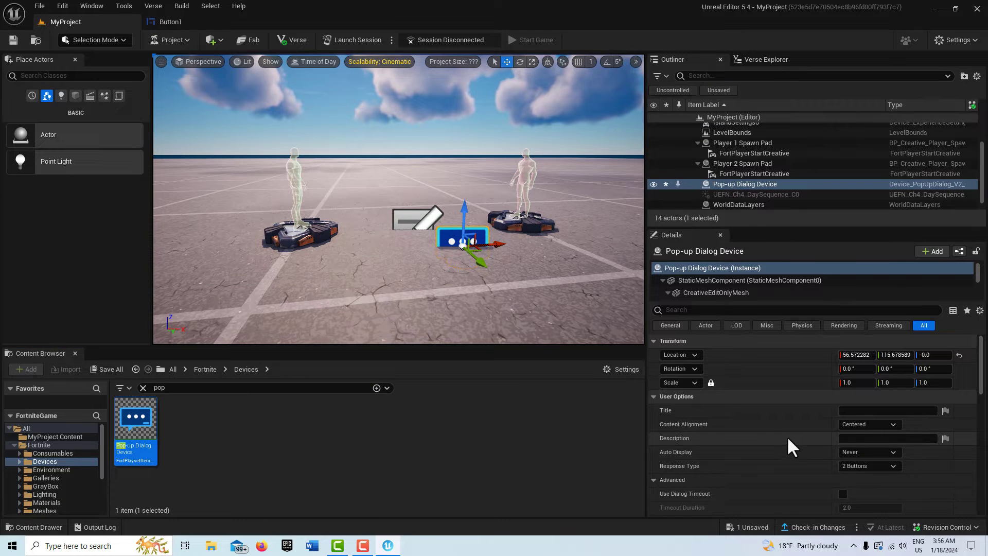
Set the dialog's Auto Display to Game Start and Template Override Class to Button1, then save.
left_click(890, 451)
left_click(869, 481)
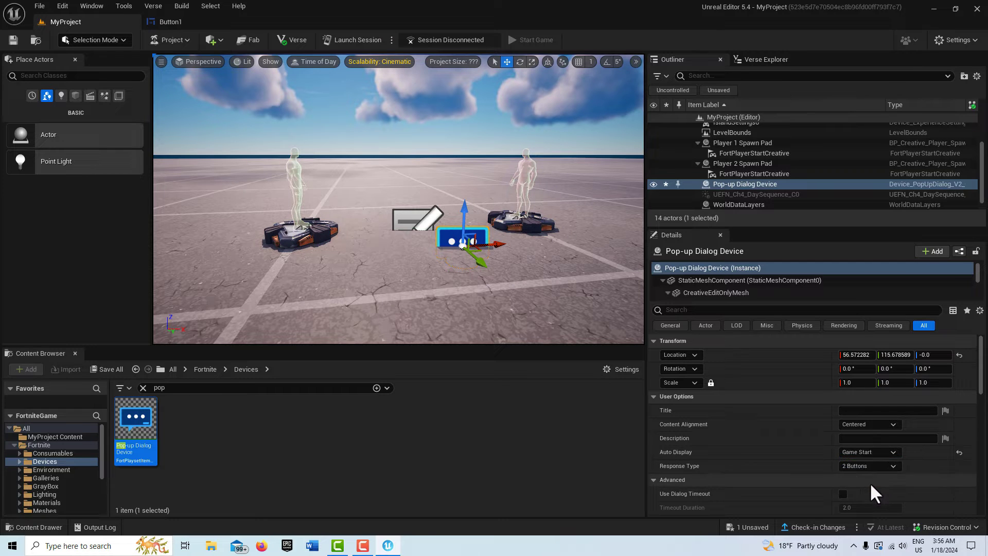
scroll(793, 424, "down", 10)
scroll(794, 426, "down", 12)
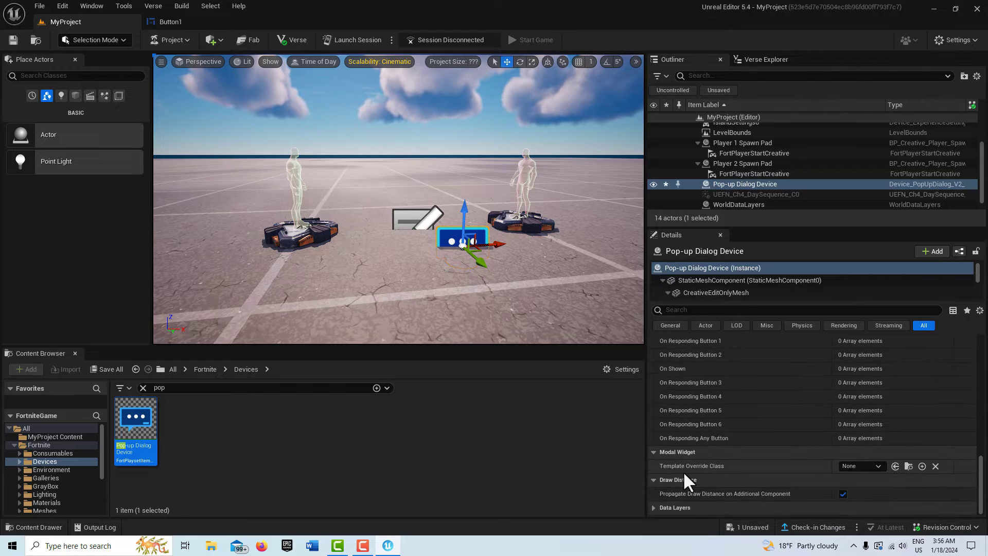
left_click(875, 466)
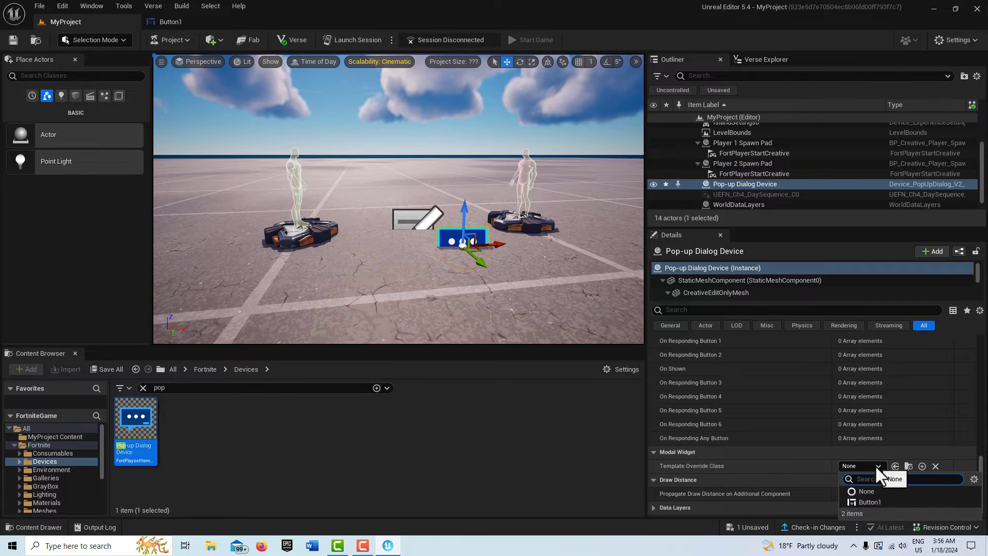
left_click(874, 501)
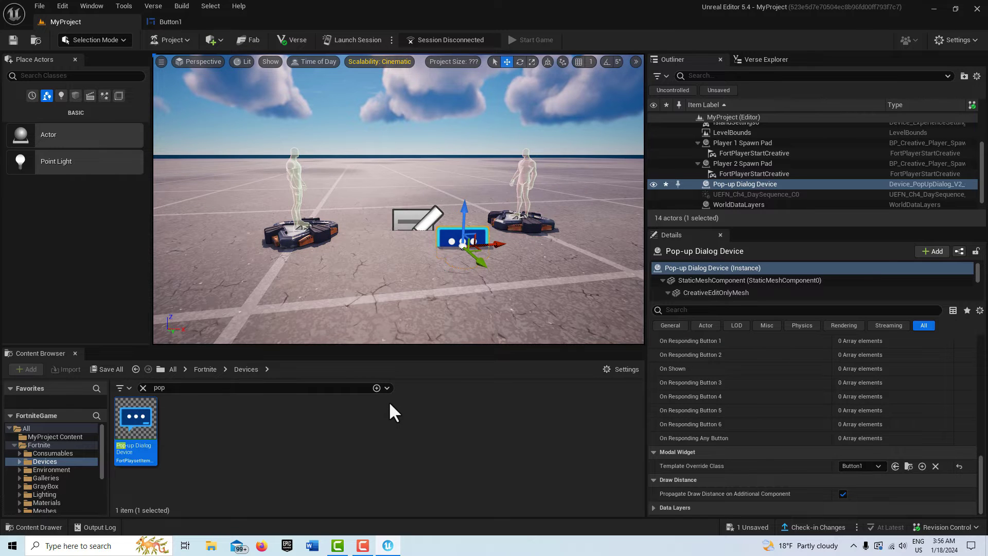
left_click(14, 41)
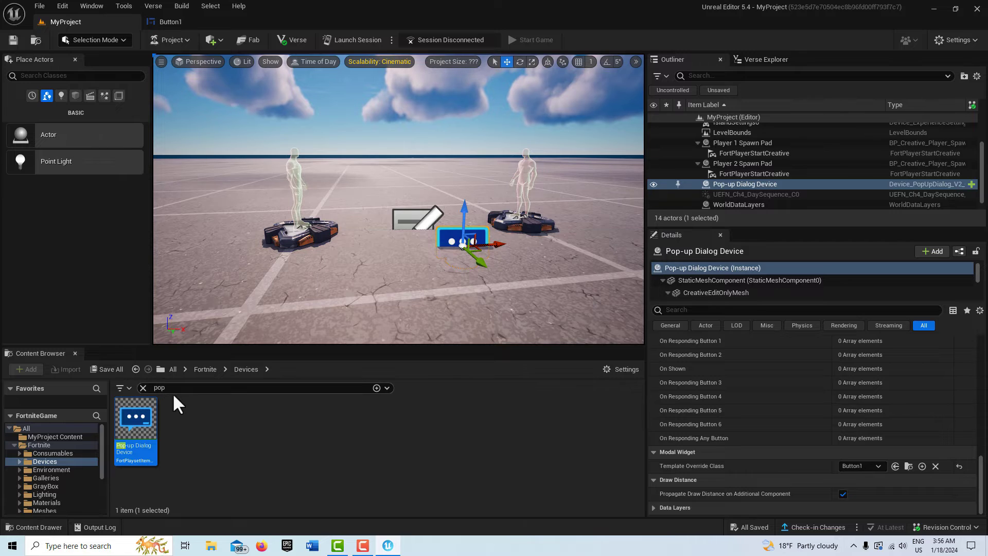
Search the devices for 'expl' and place an Explosive Device barrel in the level.
left_click(143, 388)
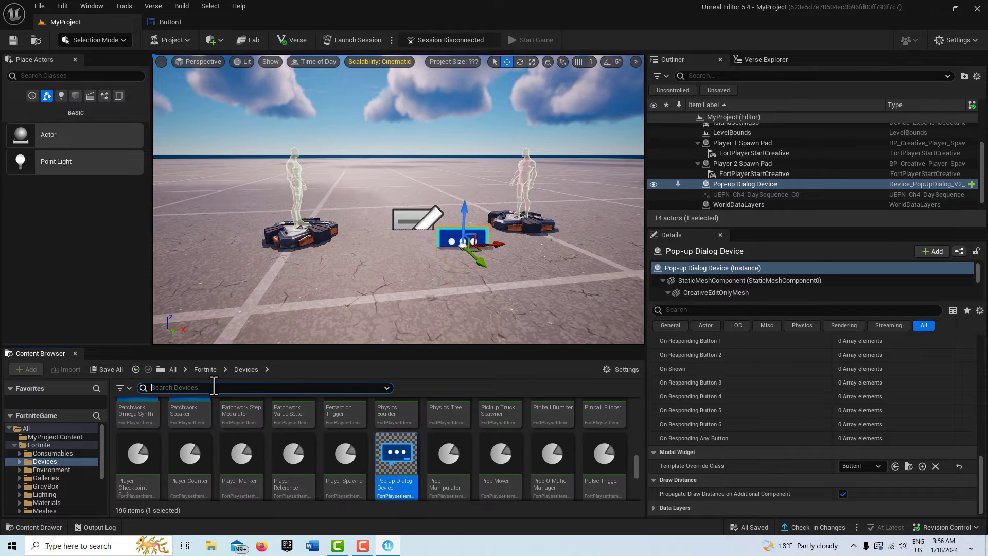
type("expl")
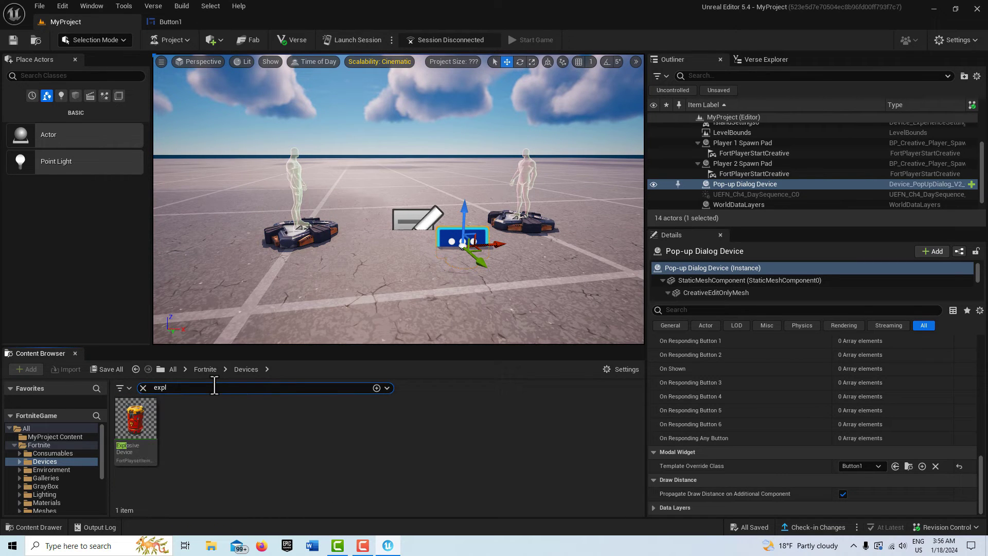
left_click(136, 414)
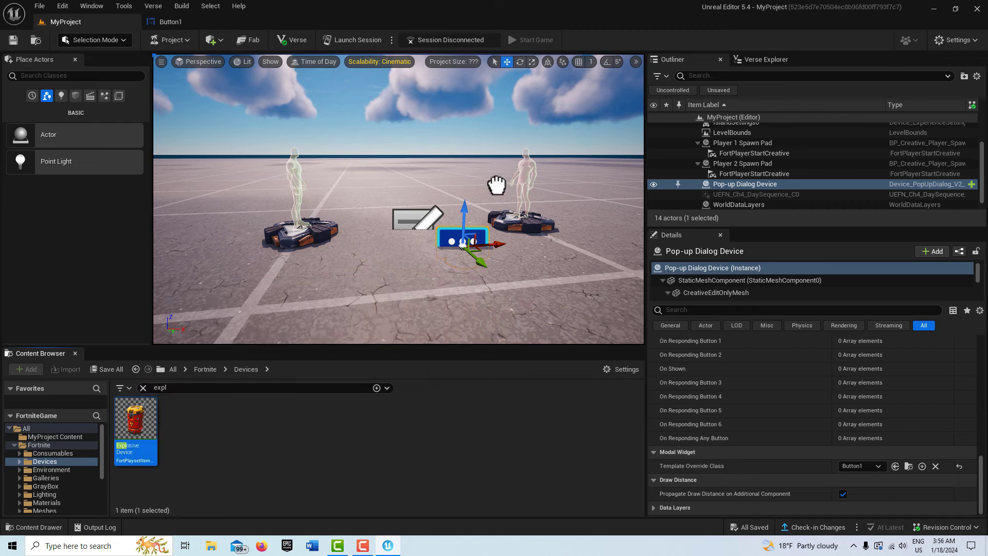
left_click_drag(496, 184, 497, 185)
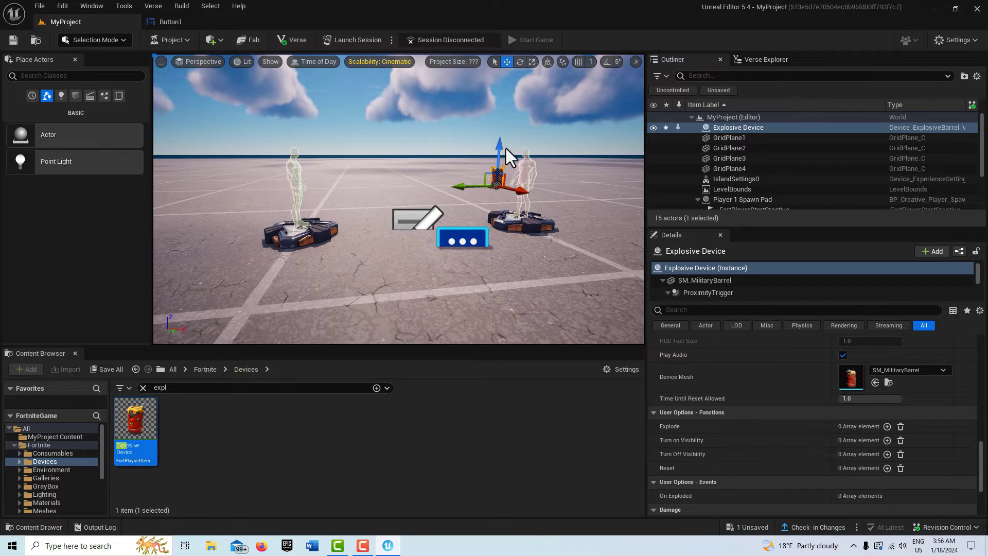
Rotate the Player 1 spawn pad around and delete the Player 2 spawn pad.
left_click(260, 238)
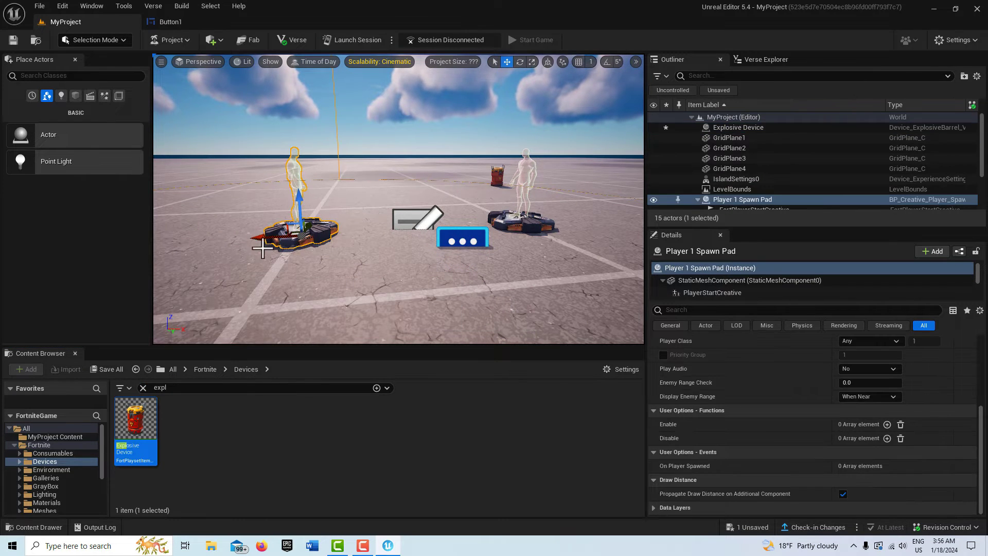
key("e")
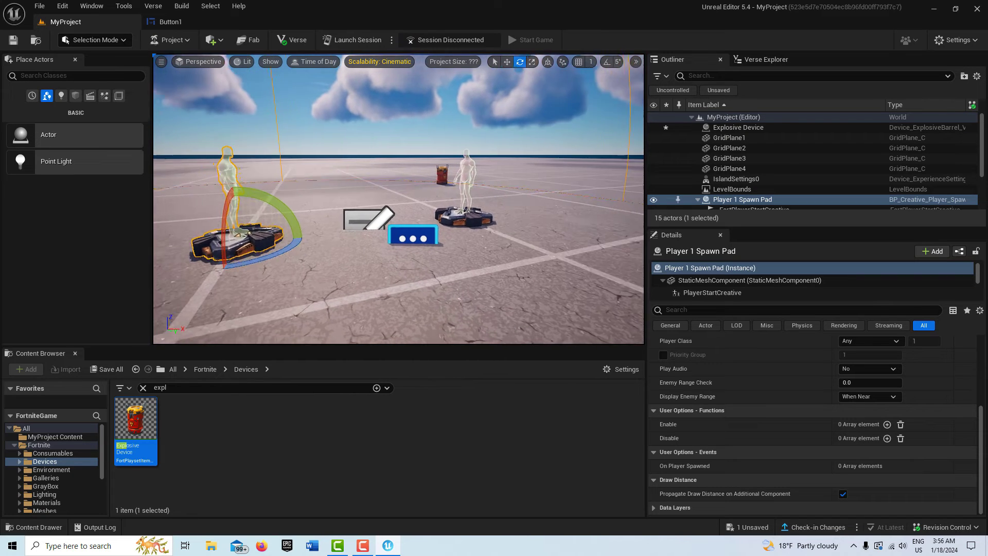
left_click_drag(329, 251, 221, 263)
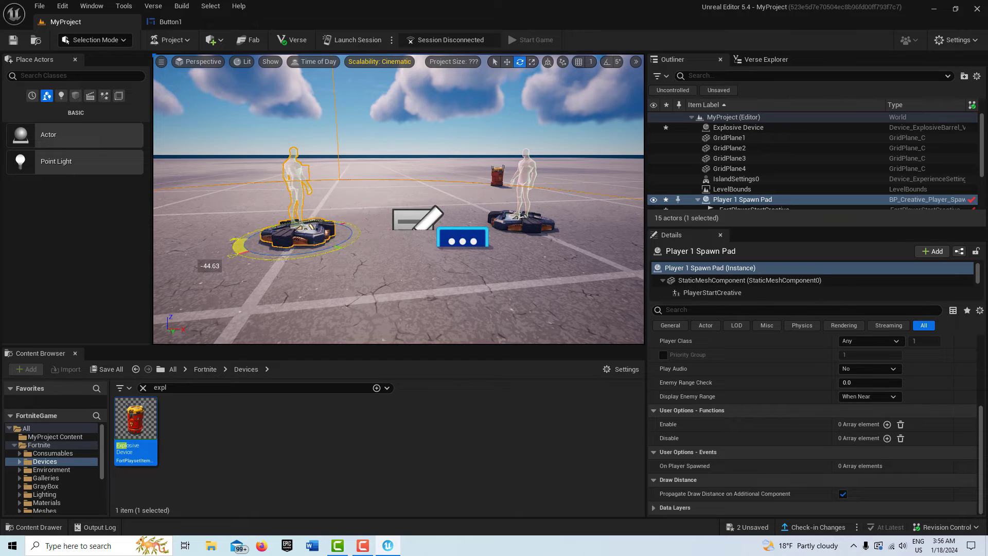
left_click(522, 220)
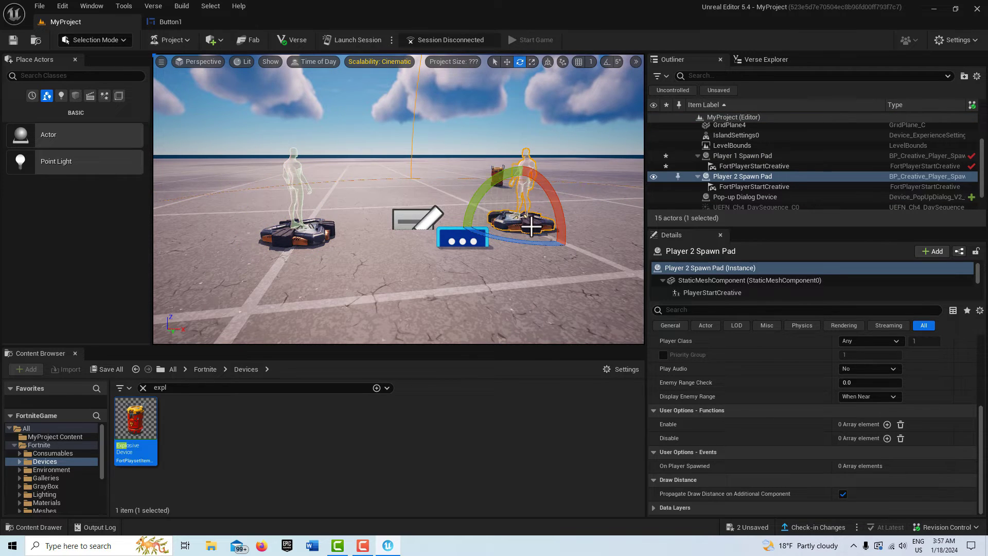
key("Delete")
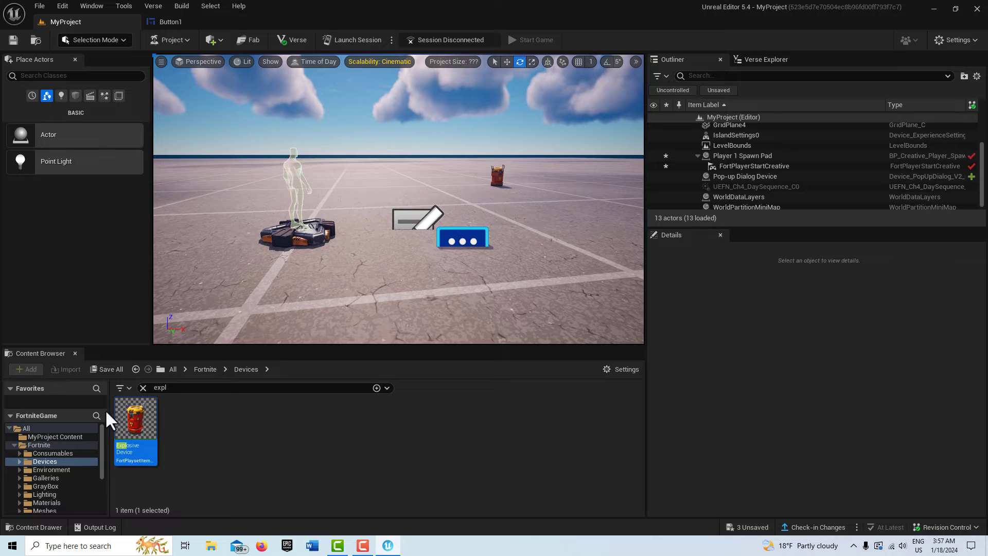
left_click_drag(486, 170, 488, 170)
Bind the barrel's Explode to the Pop-up Dialog Device's On Responding Button 1, then save.
scroll(769, 414, "down", 15)
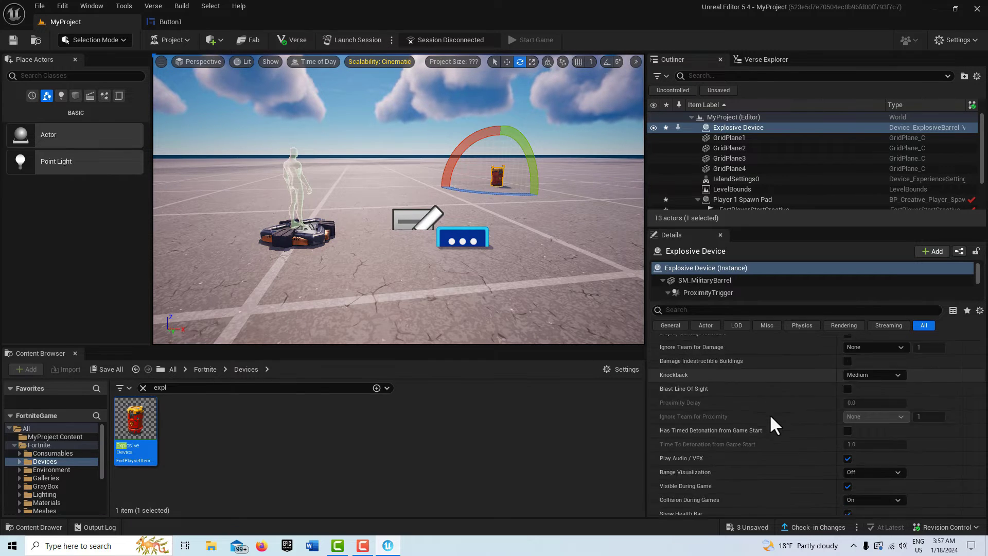
scroll(773, 421, "down", 3)
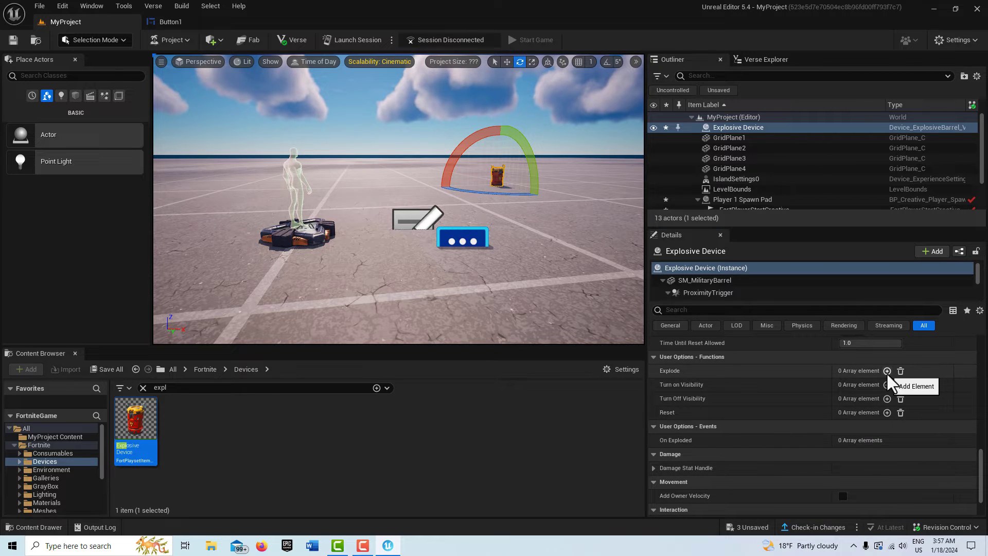
left_click(886, 370)
left_click(891, 384)
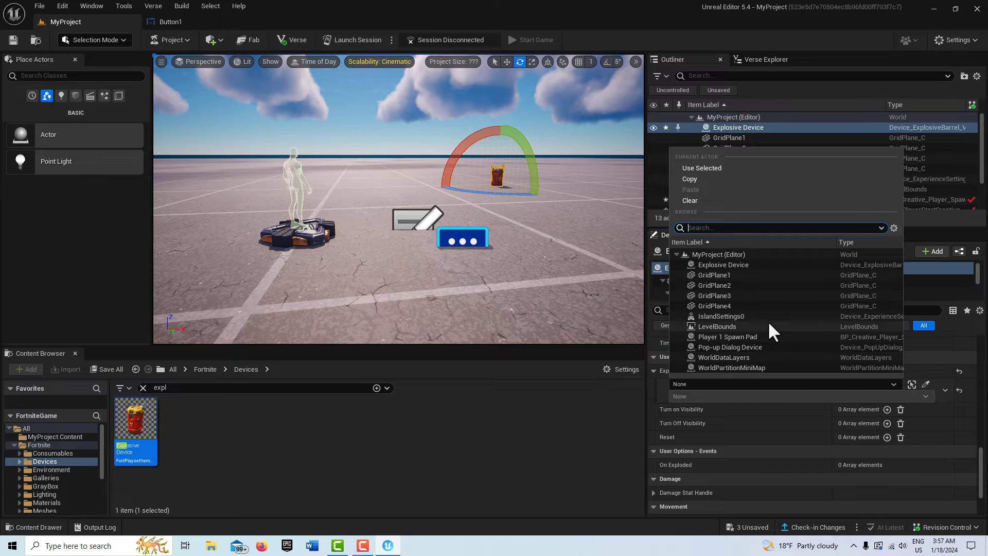
left_click(748, 347)
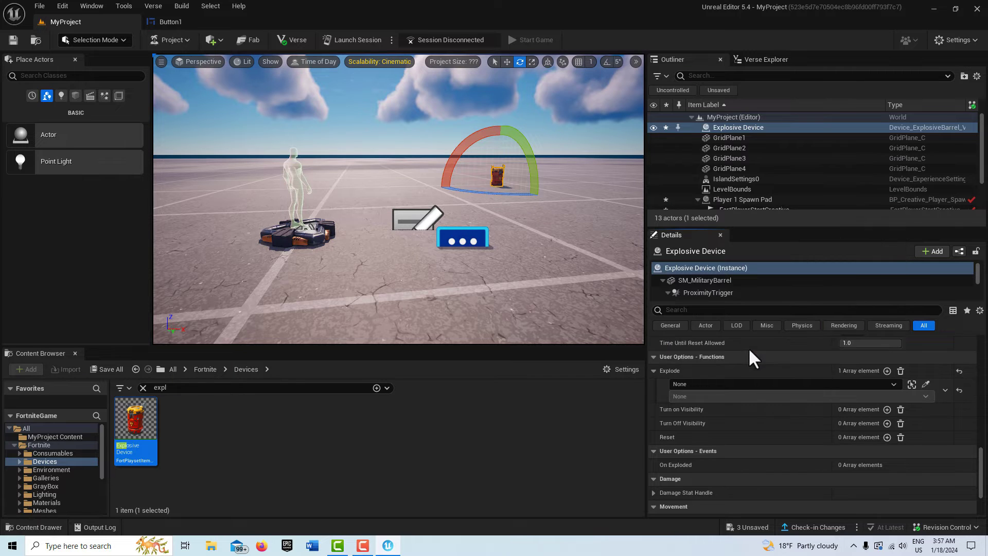
left_click(919, 396)
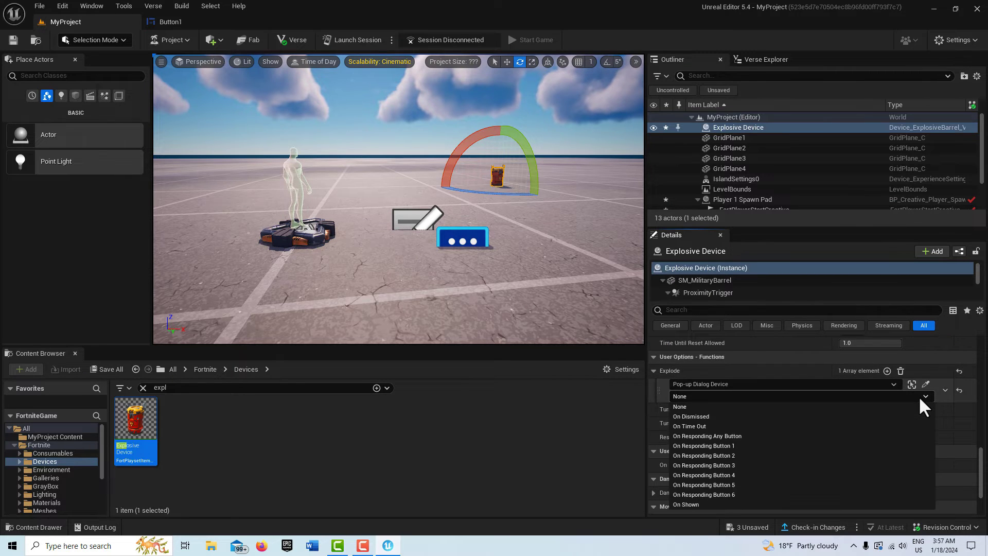
left_click(741, 445)
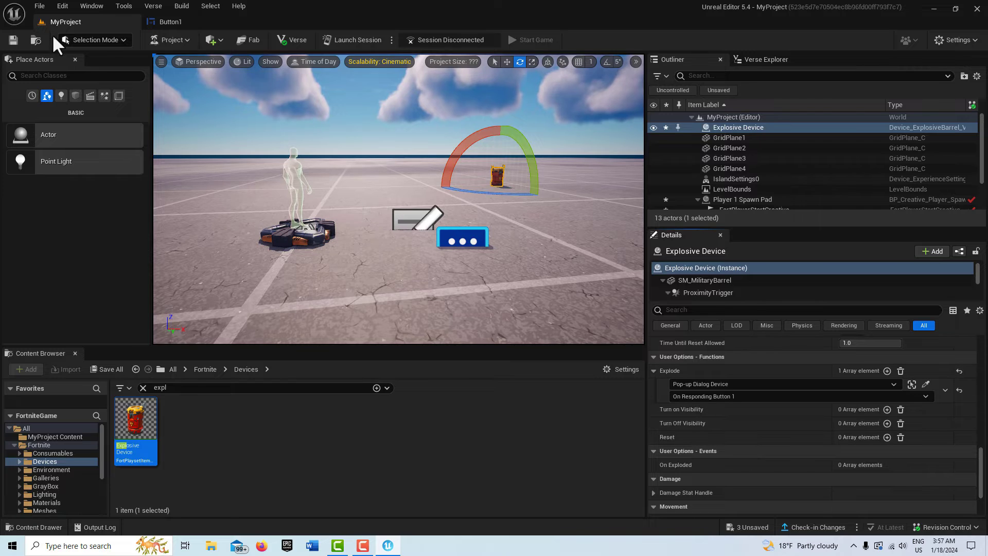
key("ctrl+s")
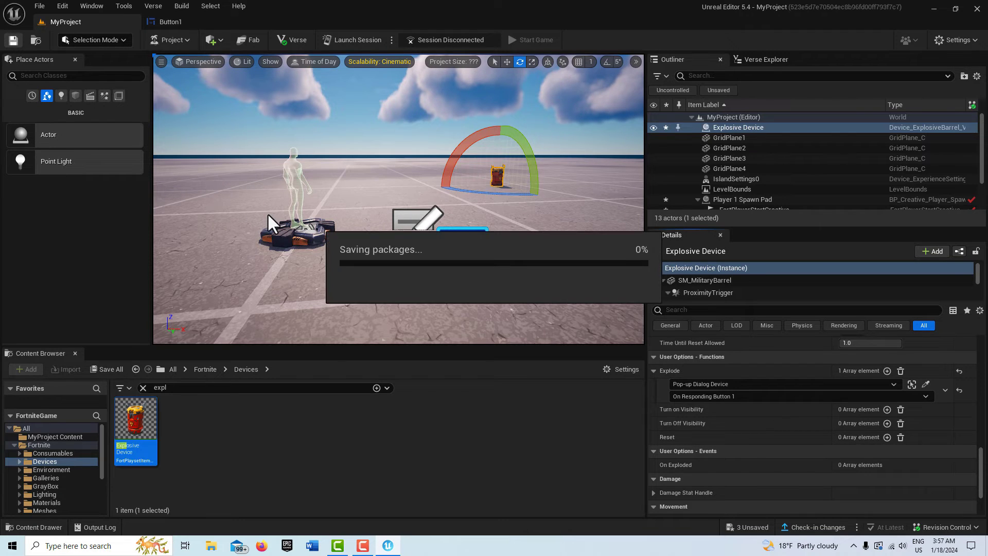
left_click(180, 23)
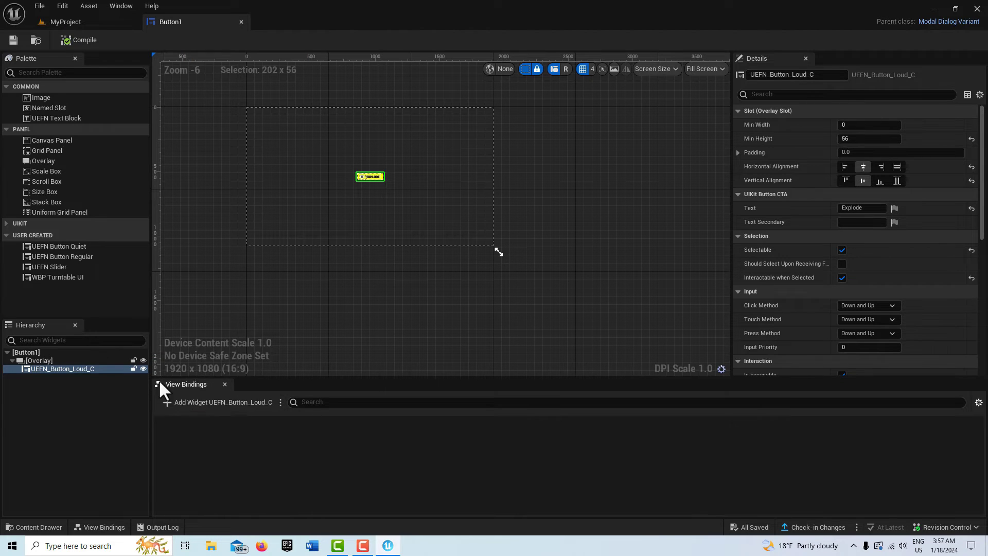
Add a view binding for the Explode button that flows one way to the view model.
left_click(170, 401)
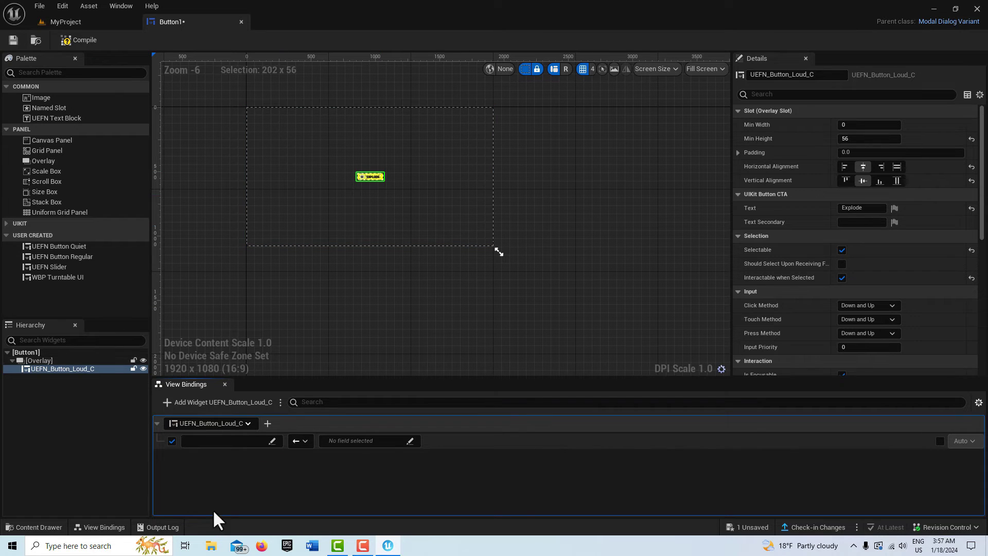
left_click(303, 440)
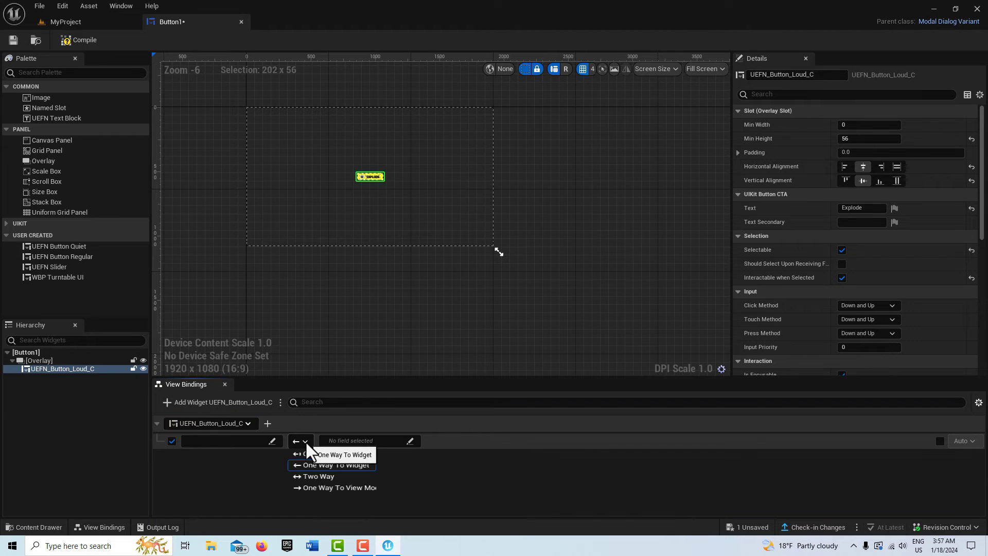
left_click(317, 487)
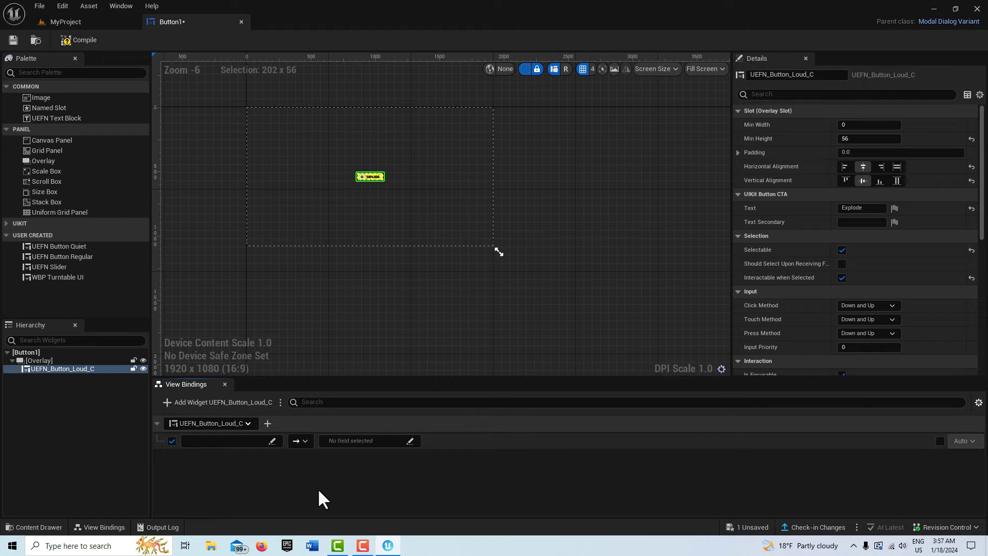
Set the binding's conversion function to Creative > ModalDialog > Get Response Button 1.
left_click(272, 440)
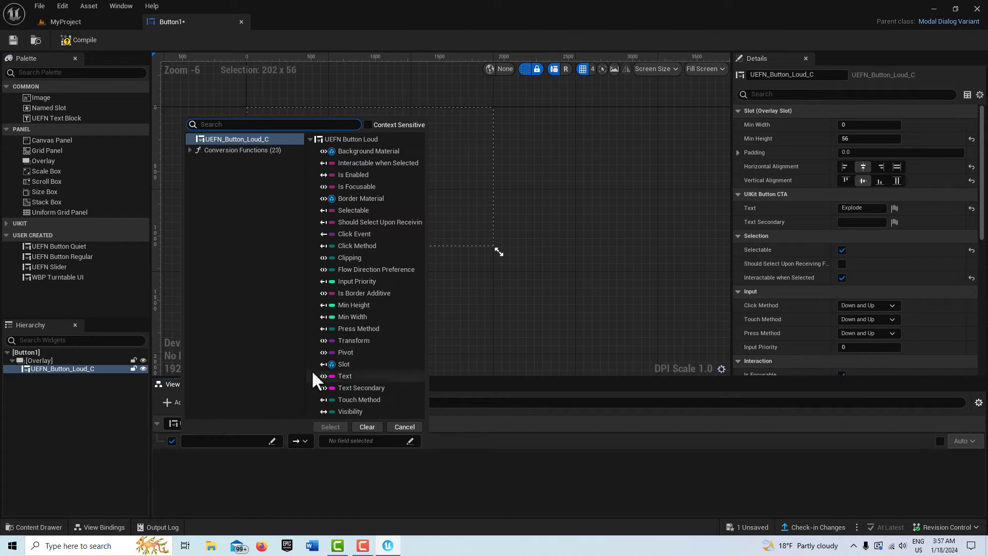
left_click(190, 149)
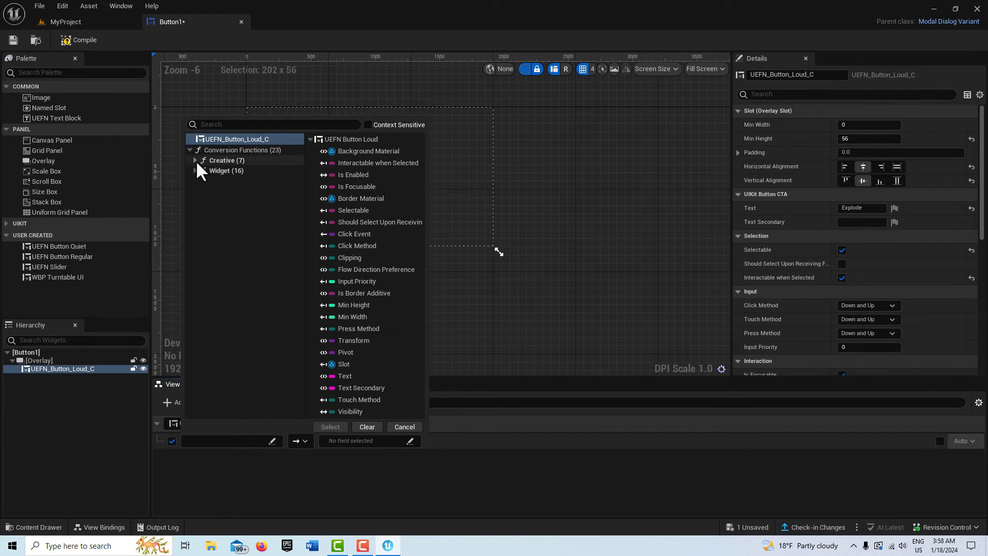
left_click(195, 160)
left_click(202, 170)
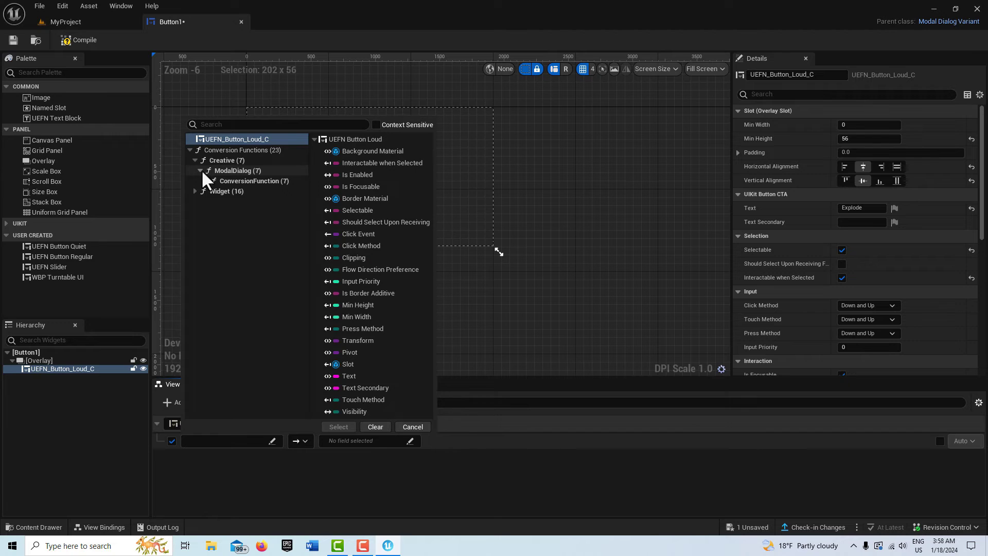
left_click(260, 180)
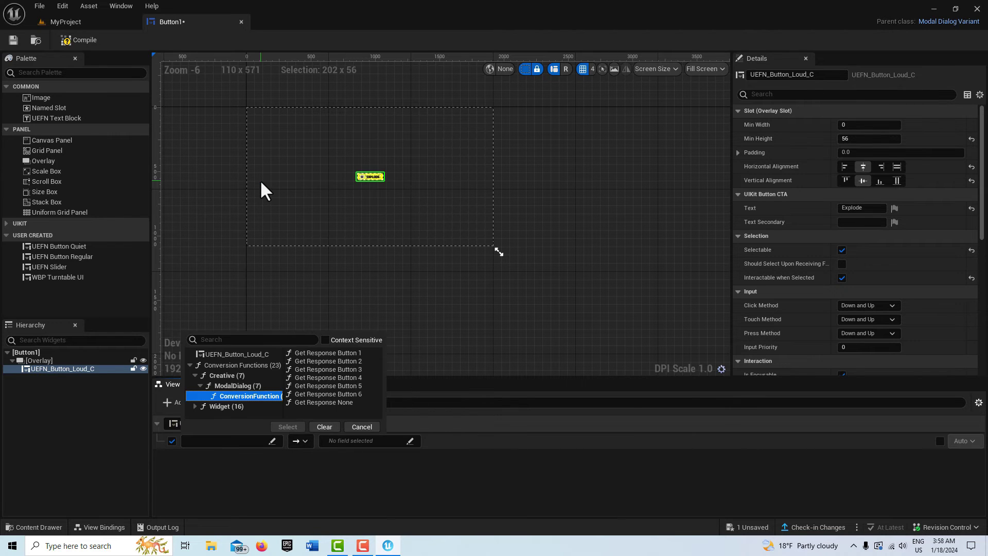
left_click(337, 353)
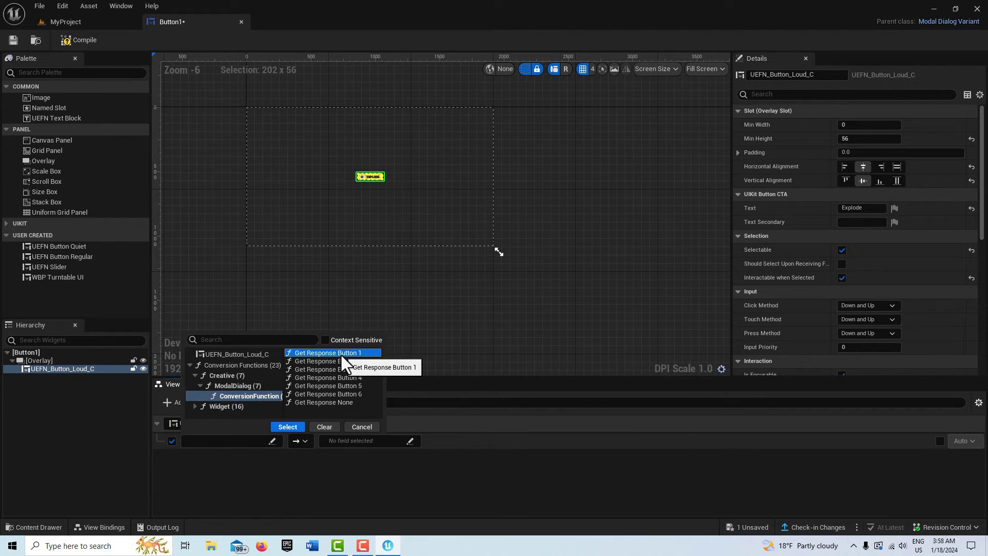
left_click(291, 426)
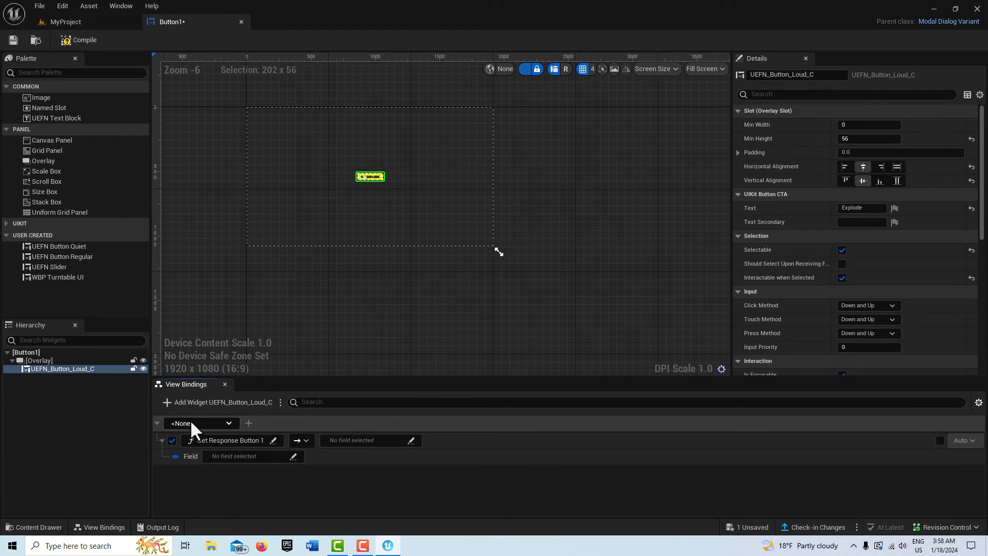
Set the binding's widget to UEFN_Button_Loud_C.
left_click(227, 422)
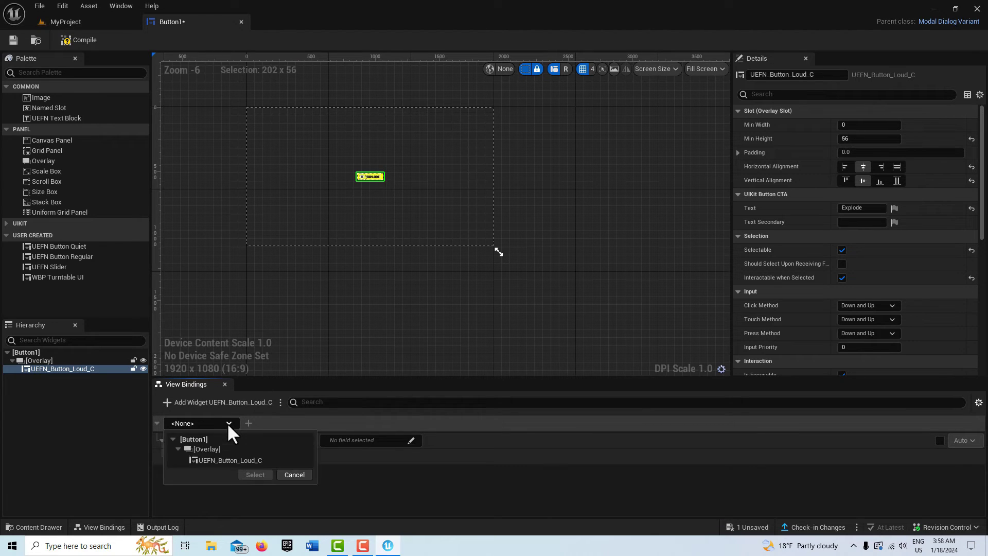
left_click(230, 459)
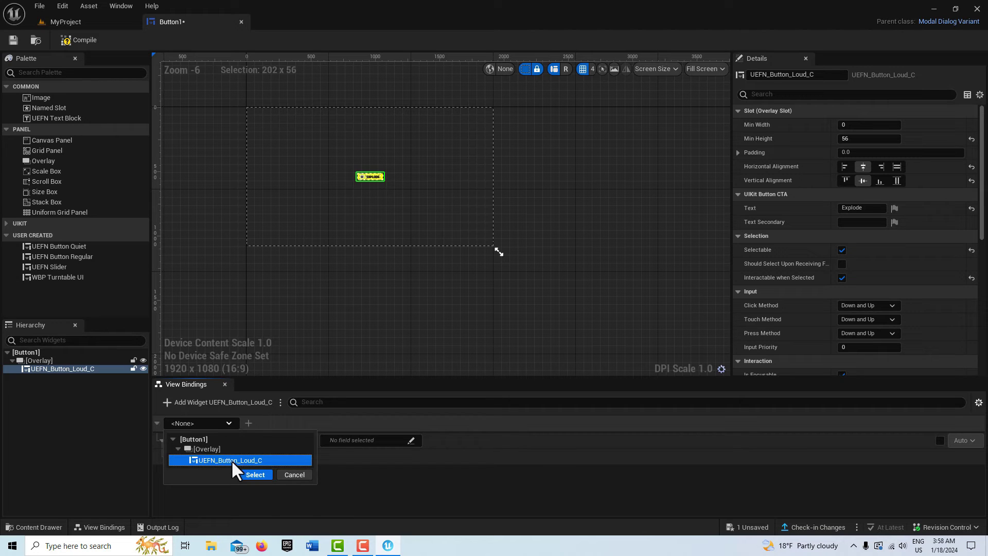
left_click(249, 474)
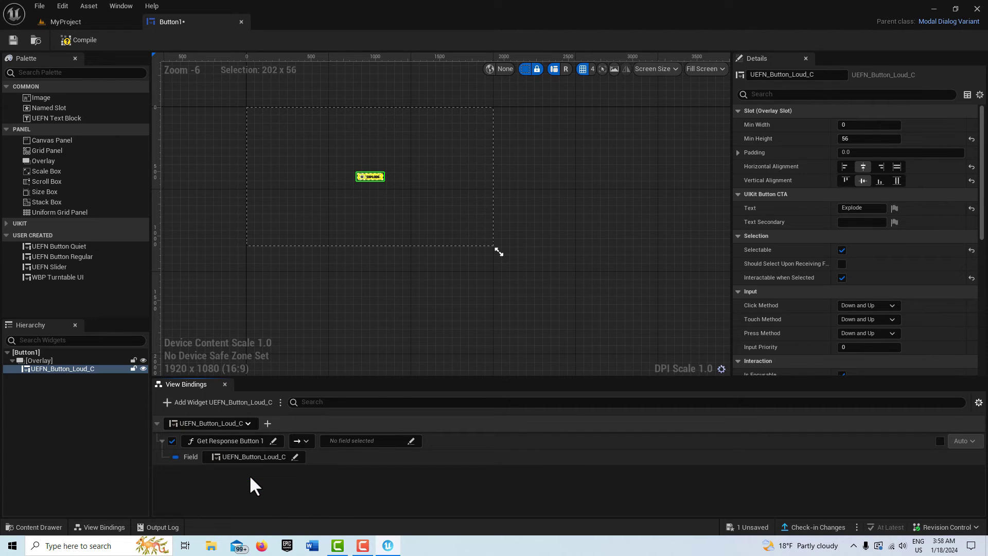
Feed the button's Click Event, under Button1 > Overlay > UEFN_Button_Loud_C, into the function.
left_click(294, 457)
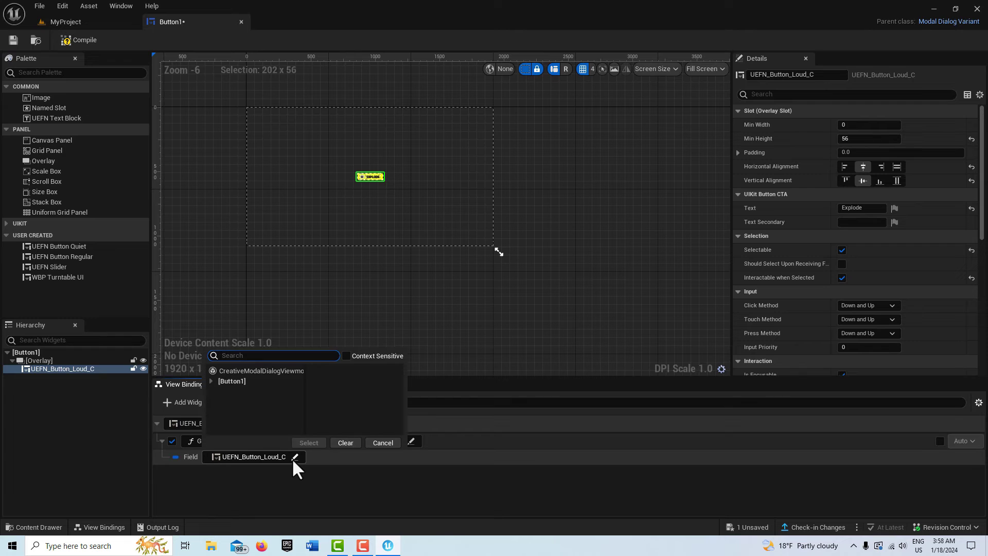
left_click(211, 380)
left_click(244, 389)
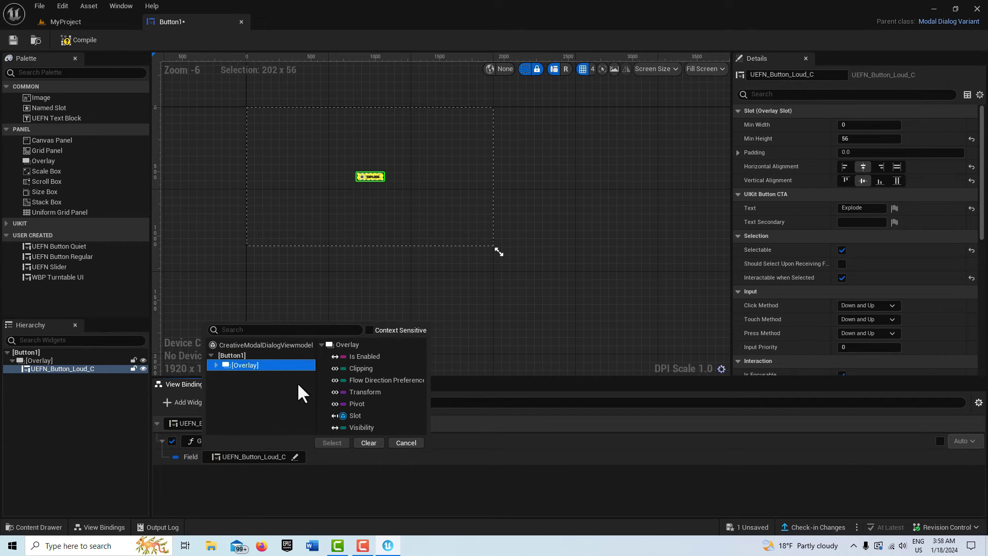
left_click(216, 365)
left_click(282, 375)
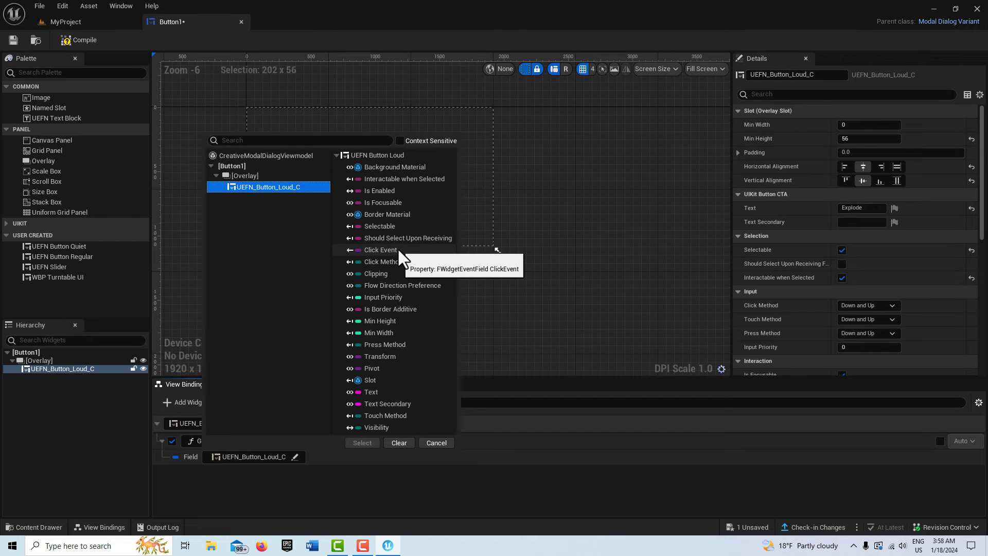
left_click(397, 250)
left_click(362, 442)
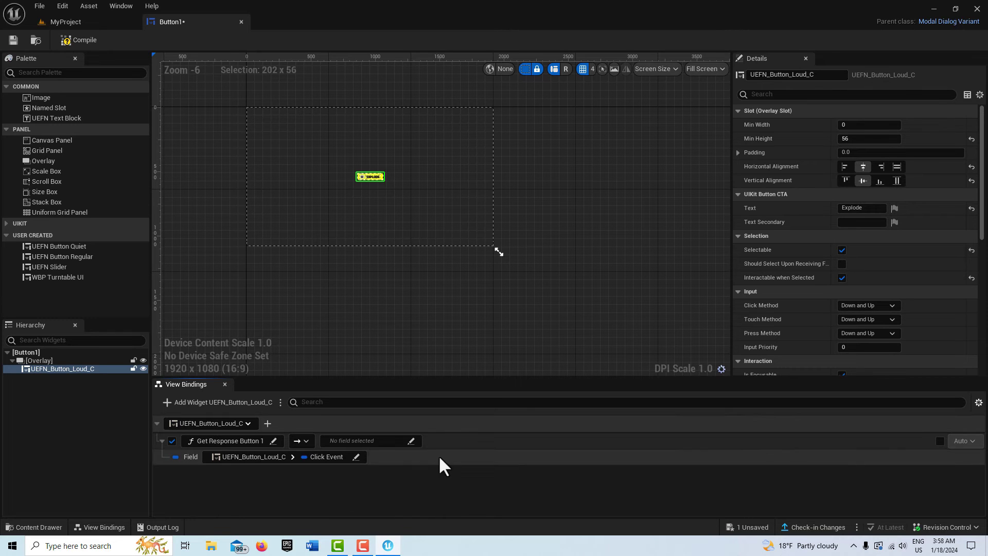
Send the binding result to CreativeModalDialogViewmodel's Response, then compile and save Button1.
left_click(410, 440)
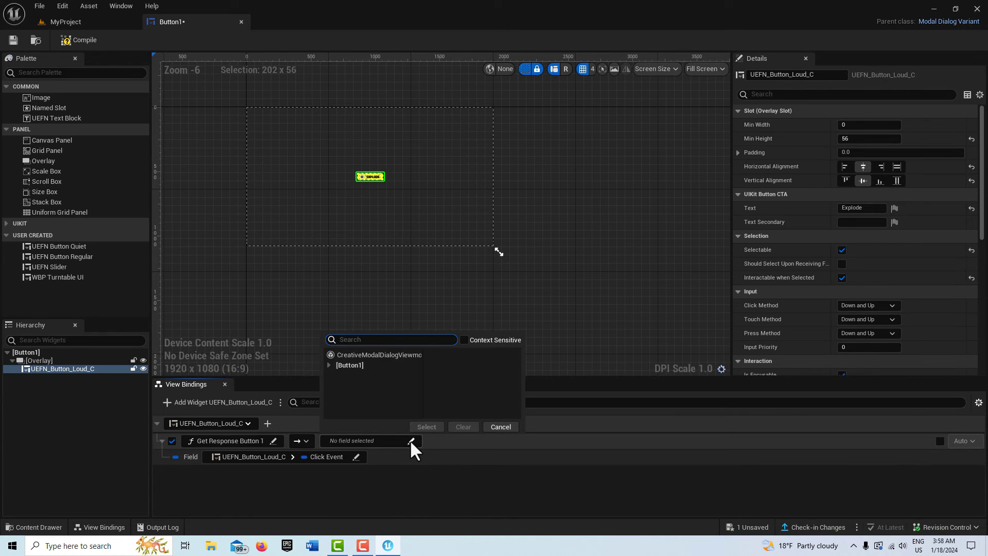
left_click(384, 354)
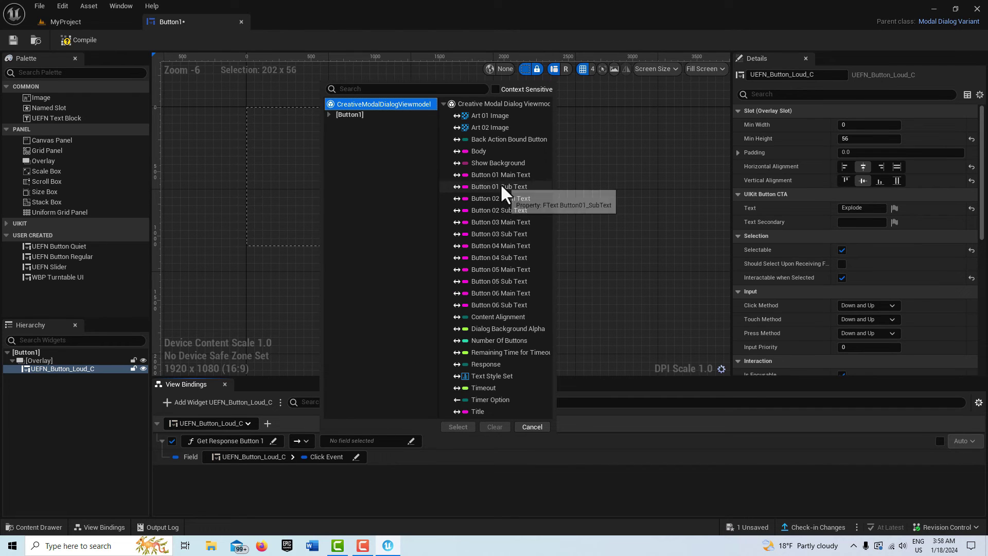
left_click(488, 364)
left_click(458, 425)
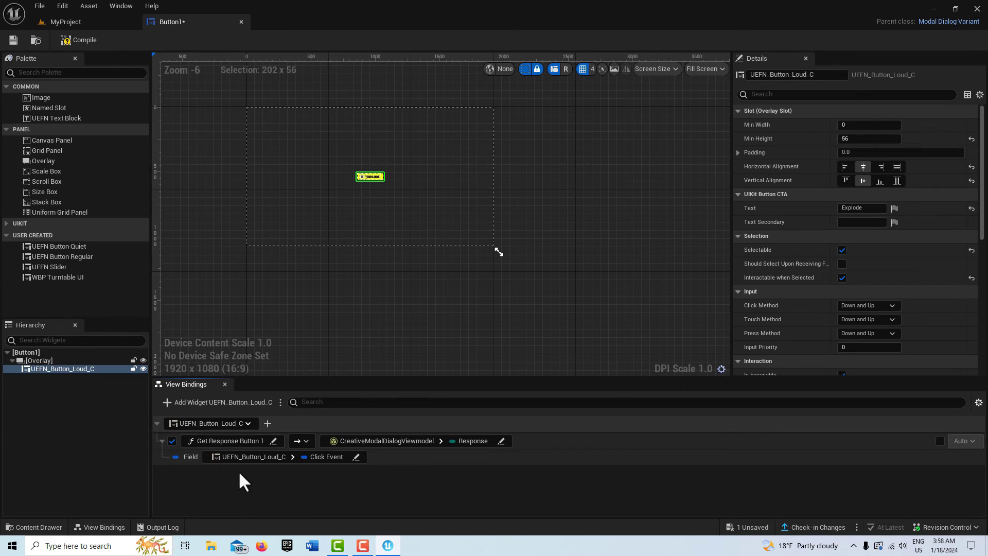
left_click(70, 38)
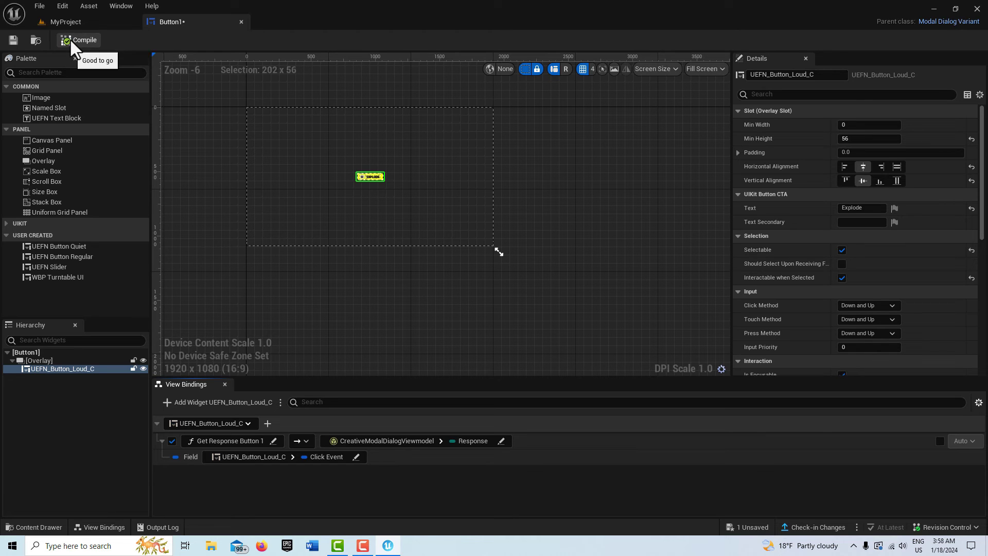
left_click(14, 38)
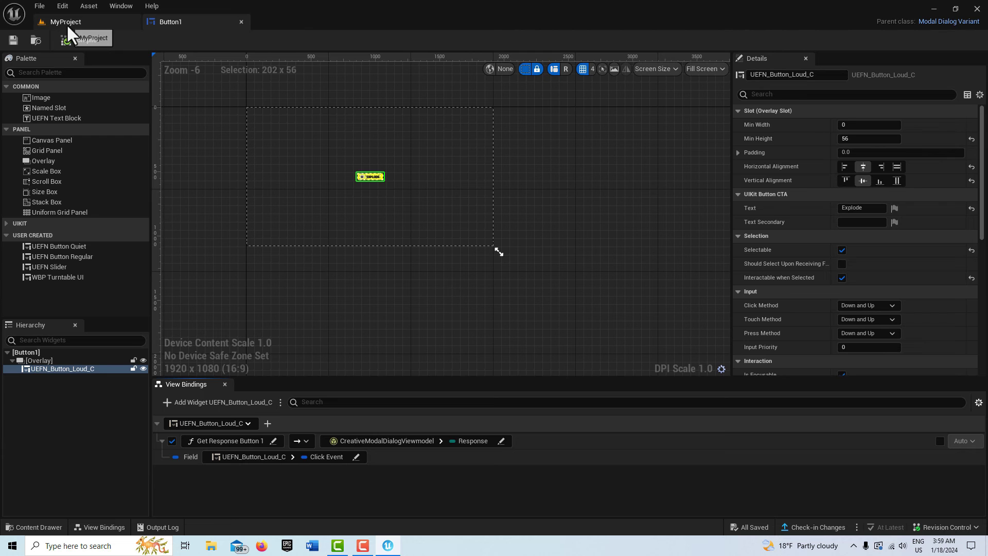
Return to the MyProject level, clear the device search filter, and launch a live session.
left_click(88, 20)
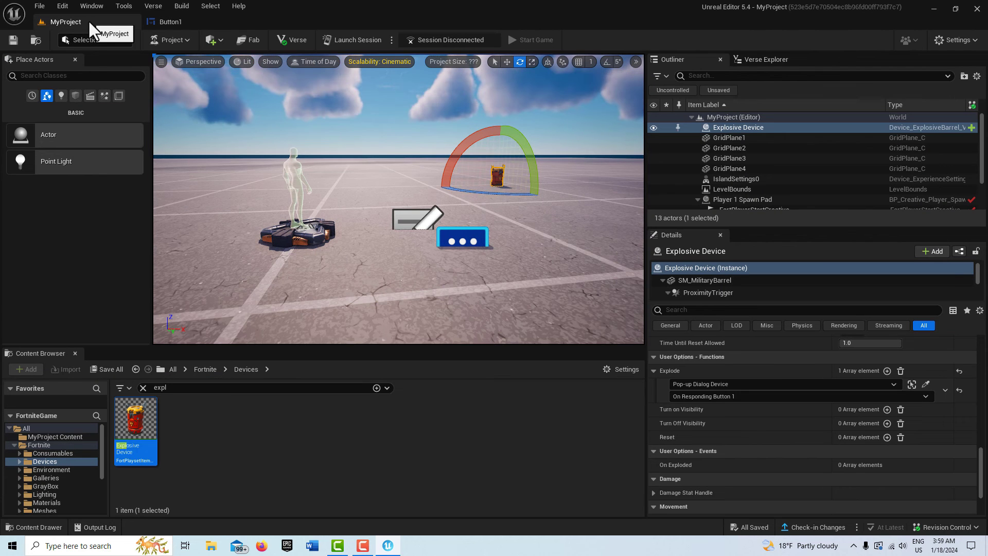
left_click(143, 387)
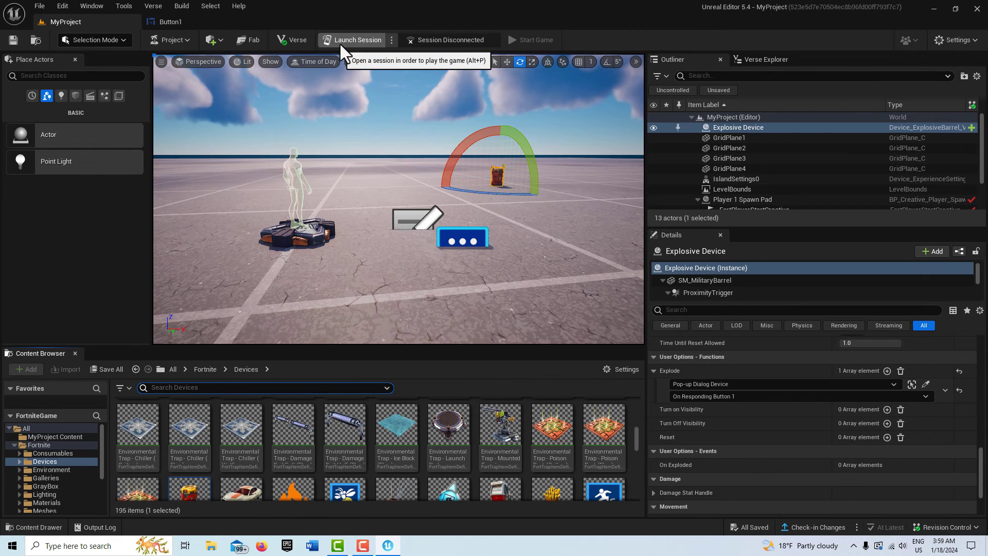
left_click(341, 41)
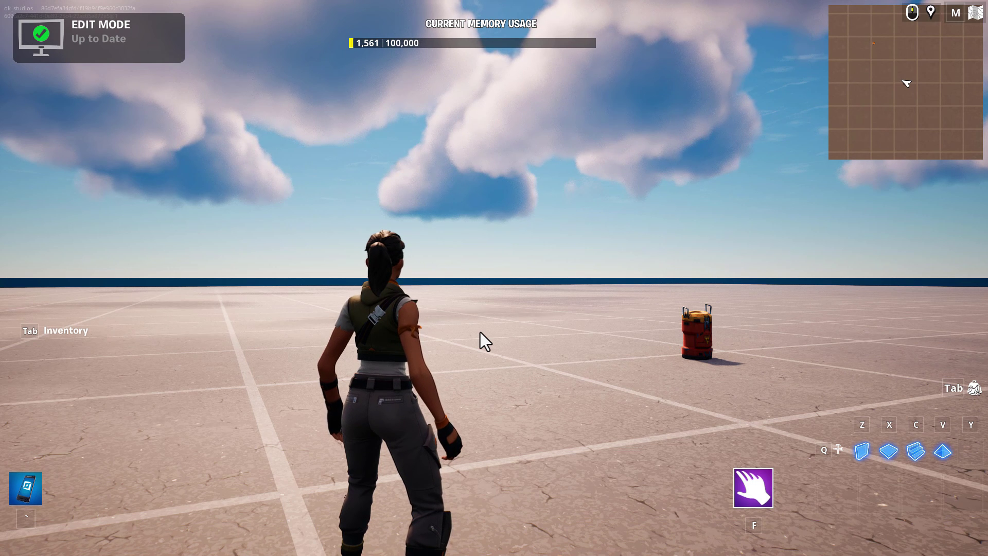
Start the game from the menu and press the EXPLODE pop-up button to detonate the barrel.
key("Escape")
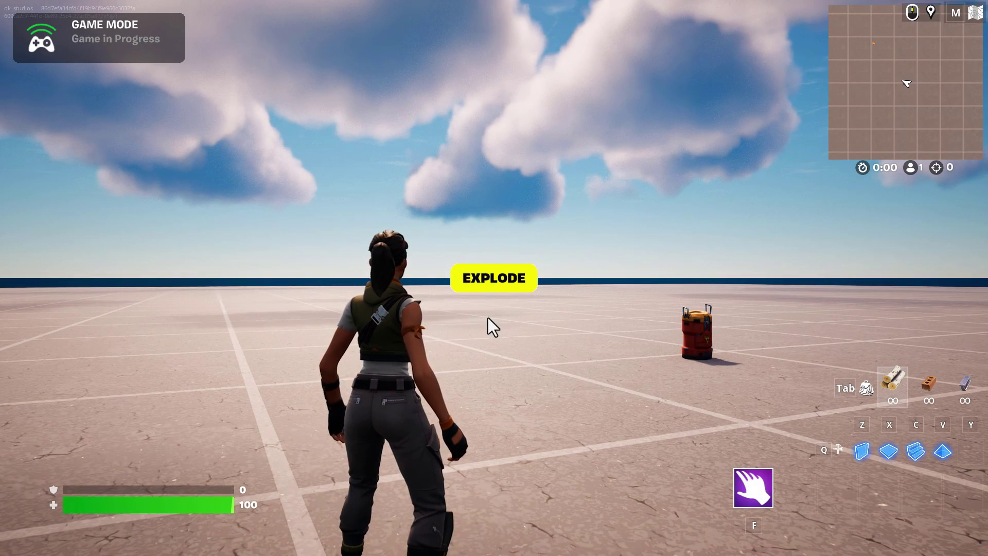
left_click(494, 282)
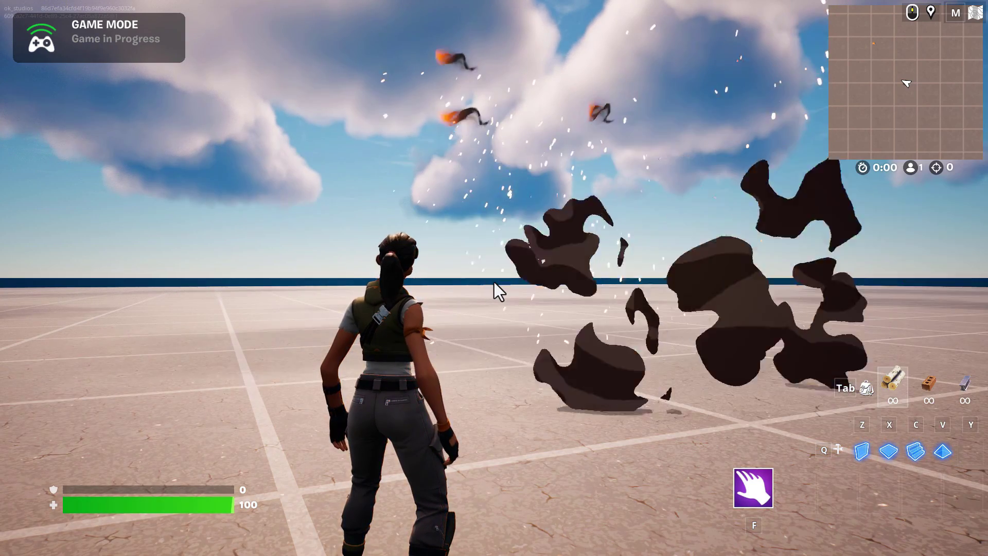